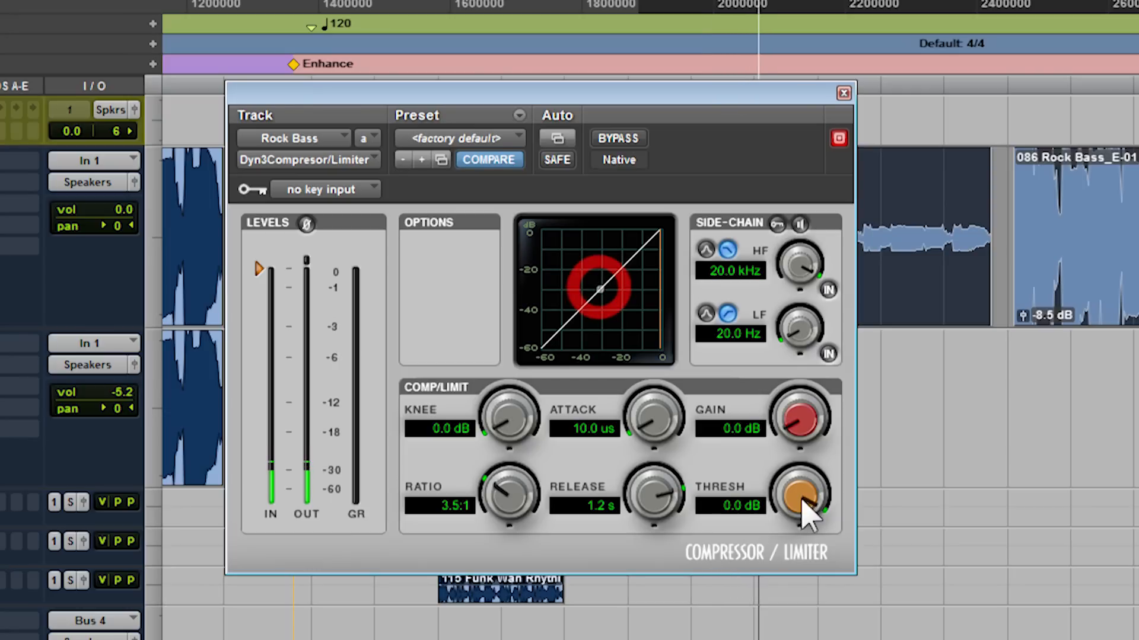
Step: Lower the Rock Bass compressor's threshold to -31.5 dB on the quiet passage, and lower it again while the next clip plays
{"action": "left_click_drag", "start_coordinate": [802, 500], "coordinate": [741, 639]}
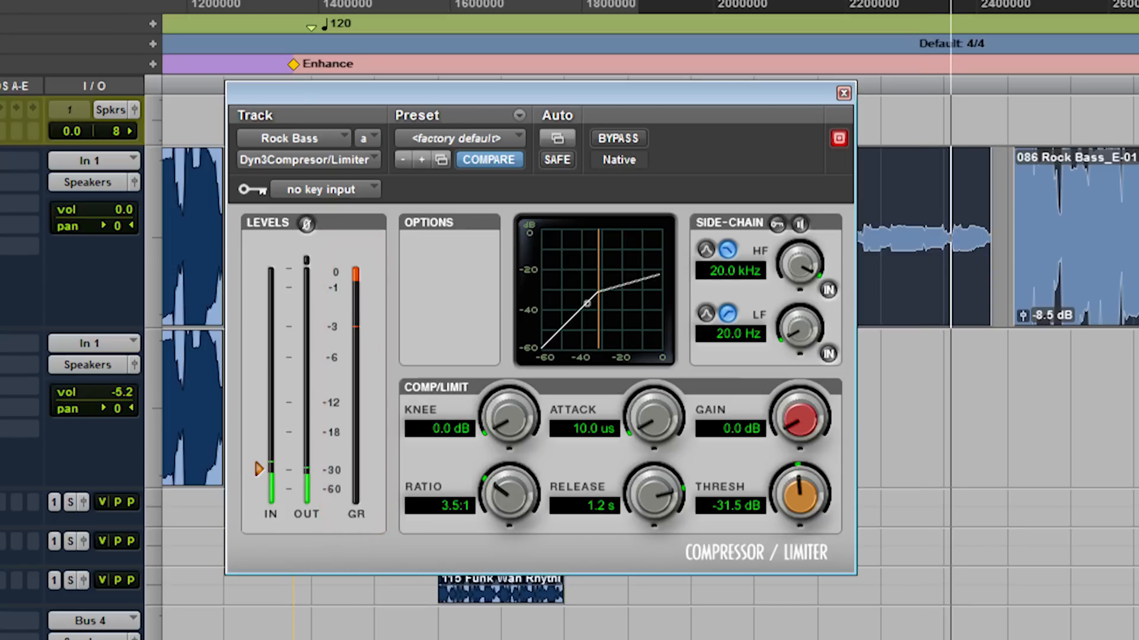
{"action": "key", "text": "space"}
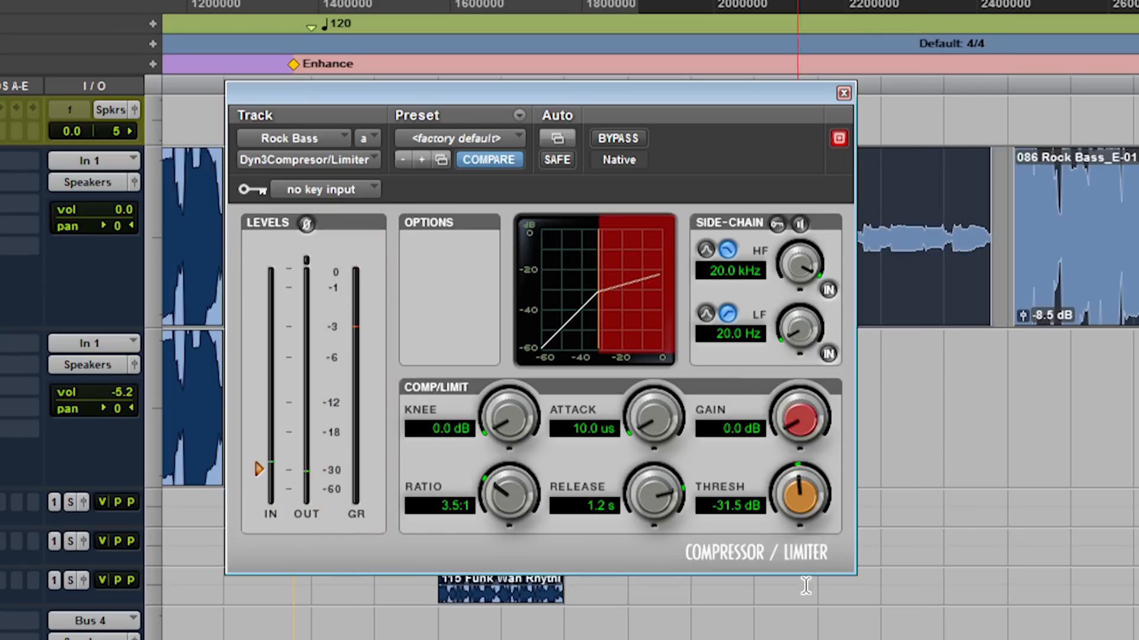
{"action": "left_click", "coordinate": [1009, 222]}
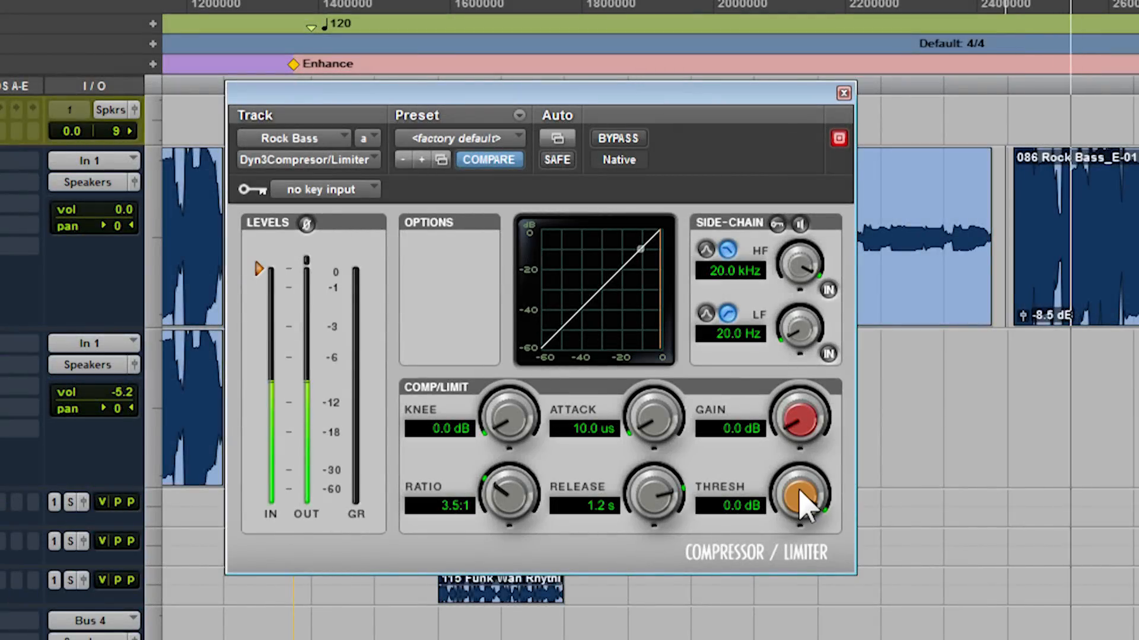
{"action": "left_click_drag", "start_coordinate": [807, 508], "coordinate": [771, 590]}
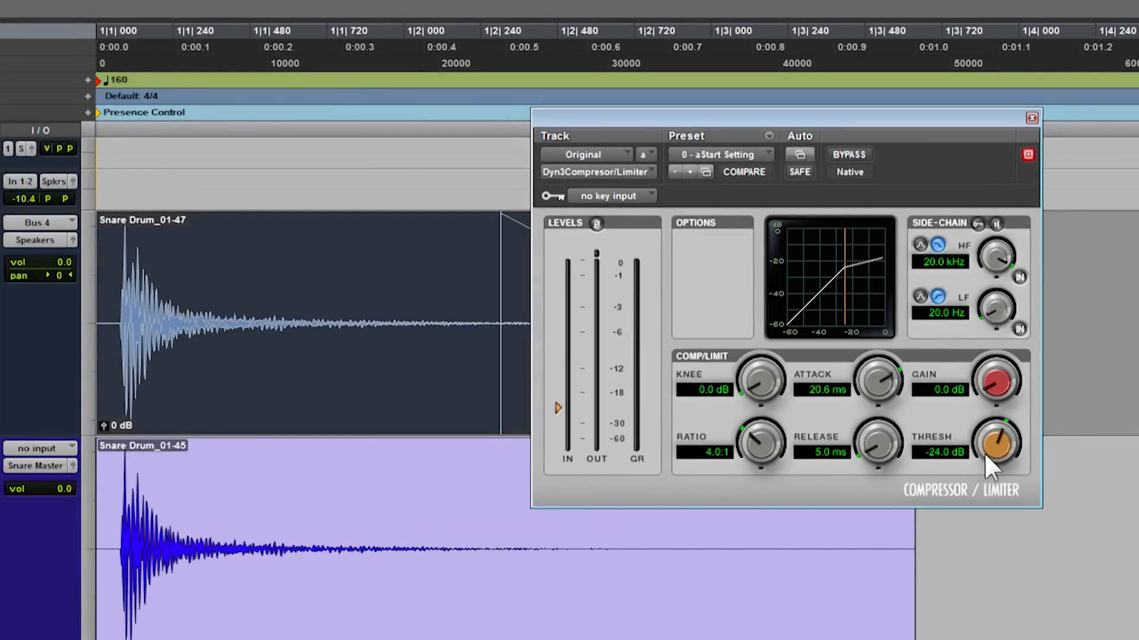
Step: Play the snare drum and compare its sound with the compressor bypassed and active
{"action": "key", "text": "space"}
{"action": "left_click", "coordinate": [844, 154]}
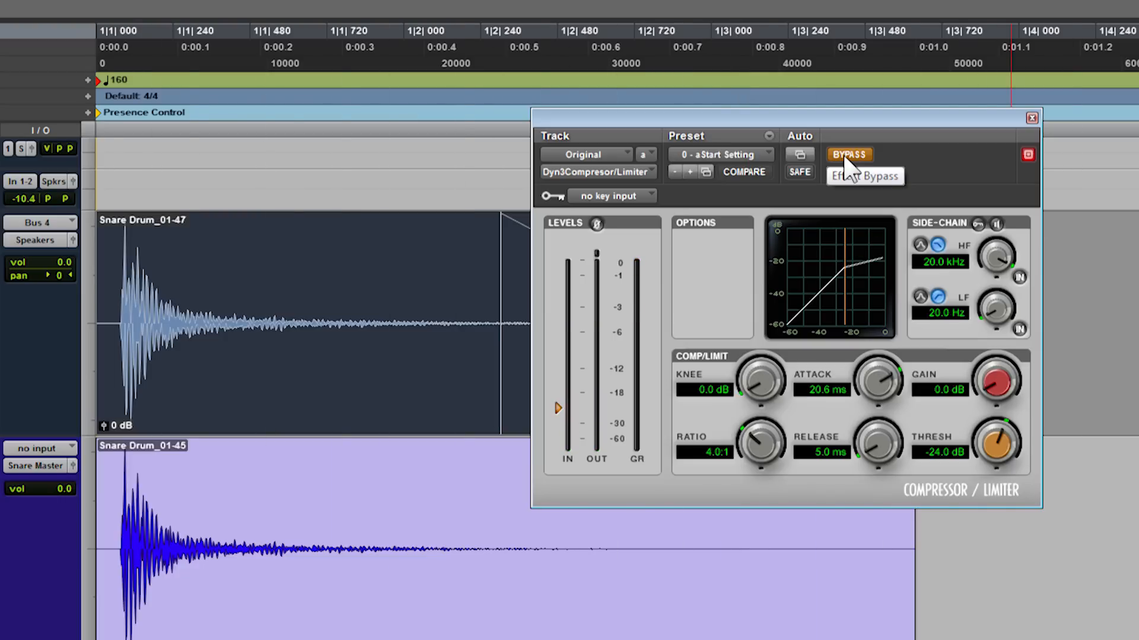
{"action": "left_click", "coordinate": [842, 154]}
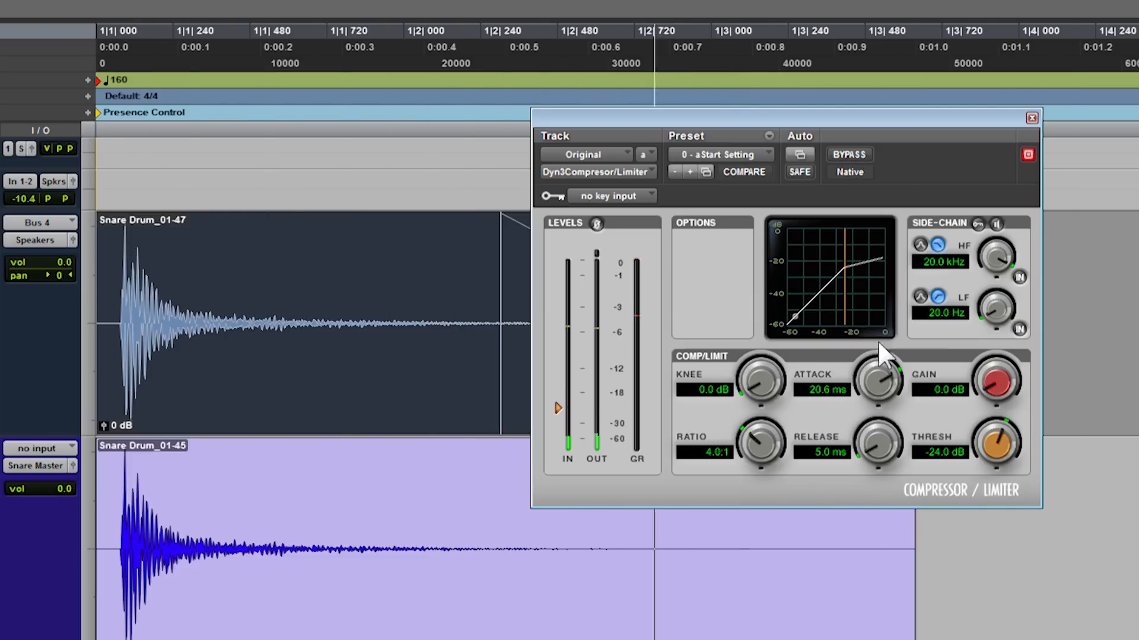
Step: Sweep the snare compressor's attack down to 10.0 us and up to 300.0 ms while the snare plays
{"action": "left_click_drag", "start_coordinate": [887, 391], "coordinate": [830, 639]}
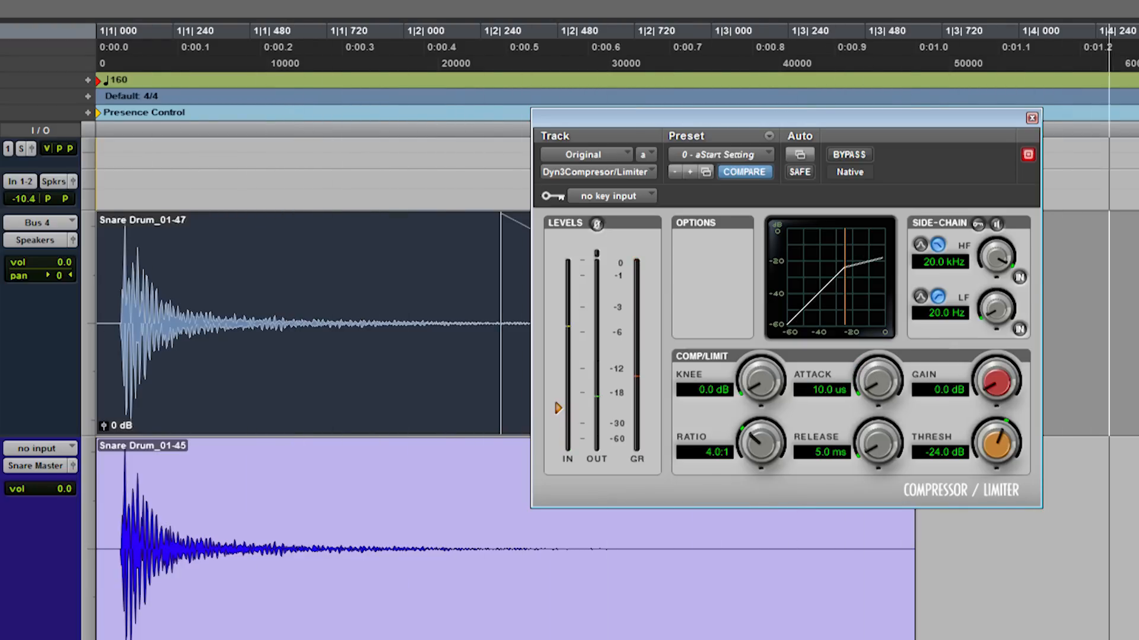
{"action": "left_click_drag", "start_coordinate": [830, 639], "coordinate": [978, 63]}
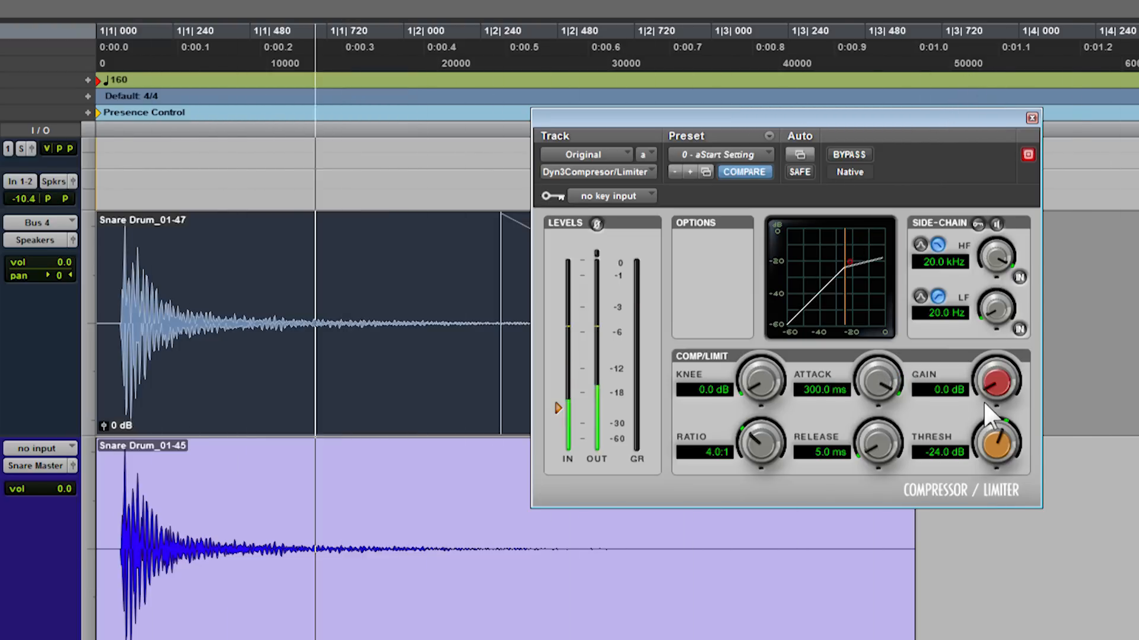
{"action": "left_click", "coordinate": [1137, 437]}
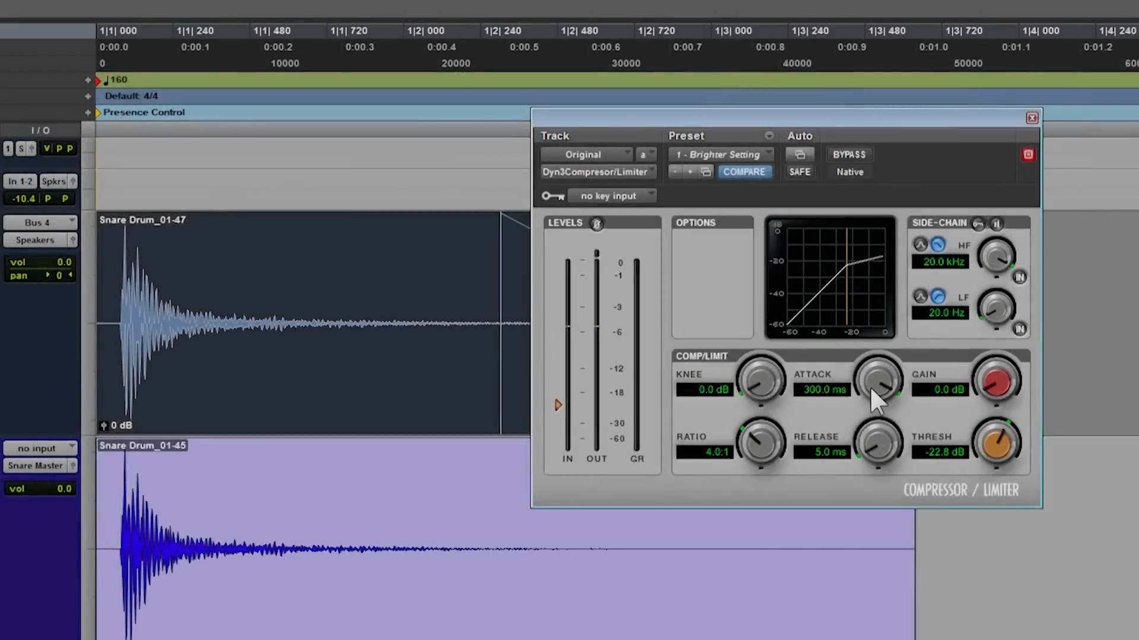
Step: Set the snare compressor's attack to 89.3 ms and release to 1.7 s, and check the result against bypass
{"action": "left_click_drag", "start_coordinate": [869, 386], "coordinate": [852, 449]}
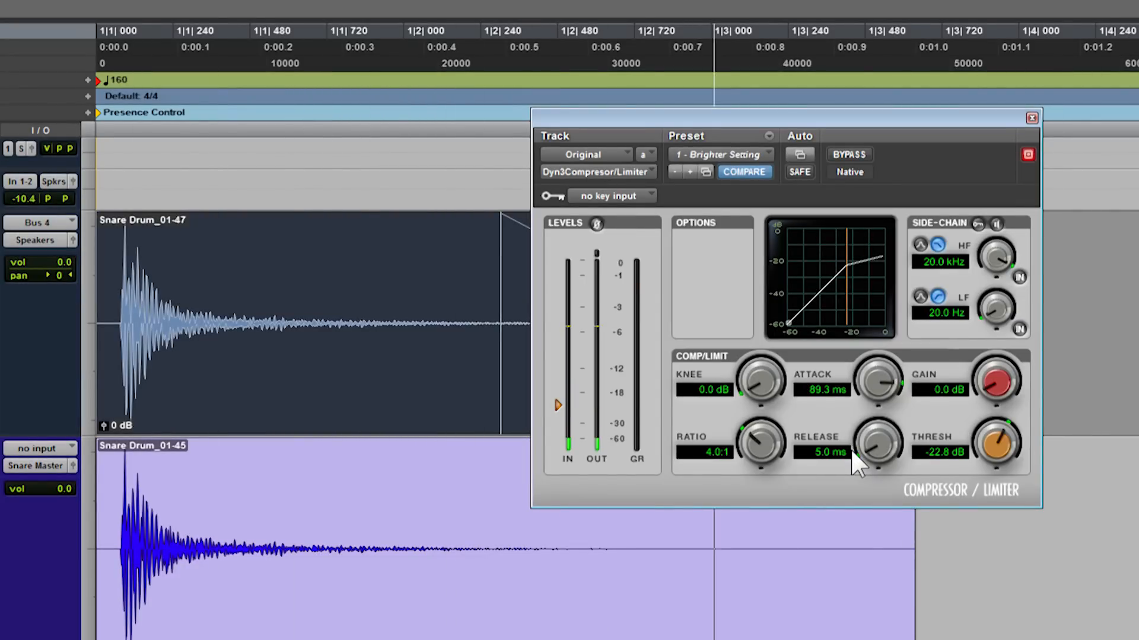
{"action": "left_click_drag", "start_coordinate": [887, 435], "coordinate": [893, 188]}
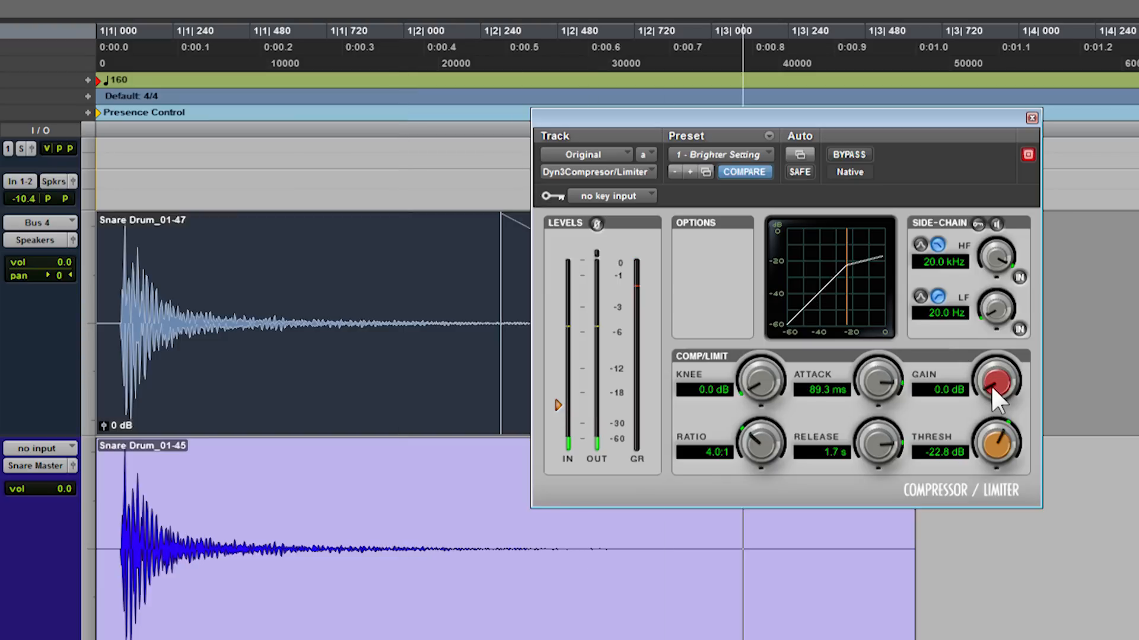
{"action": "left_click", "coordinate": [839, 150]}
{"action": "left_click", "coordinate": [838, 150]}
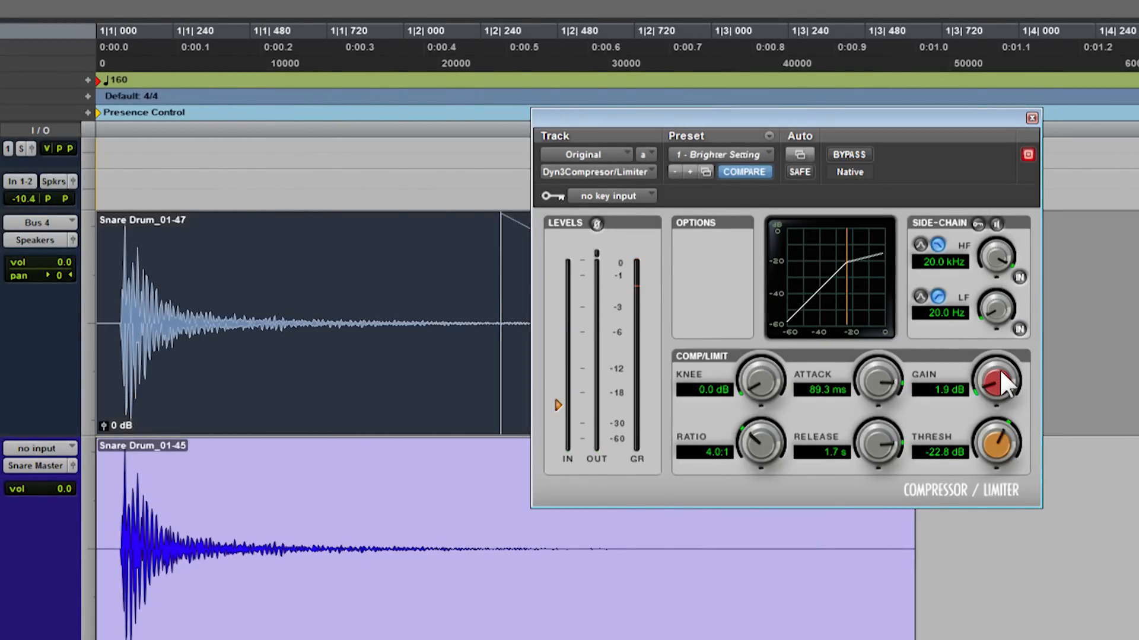
Step: Set the snare compressor's makeup gain to 1.5 dB and compare the level with the bypassed signal
{"action": "left_click_drag", "start_coordinate": [999, 372], "coordinate": [997, 374]}
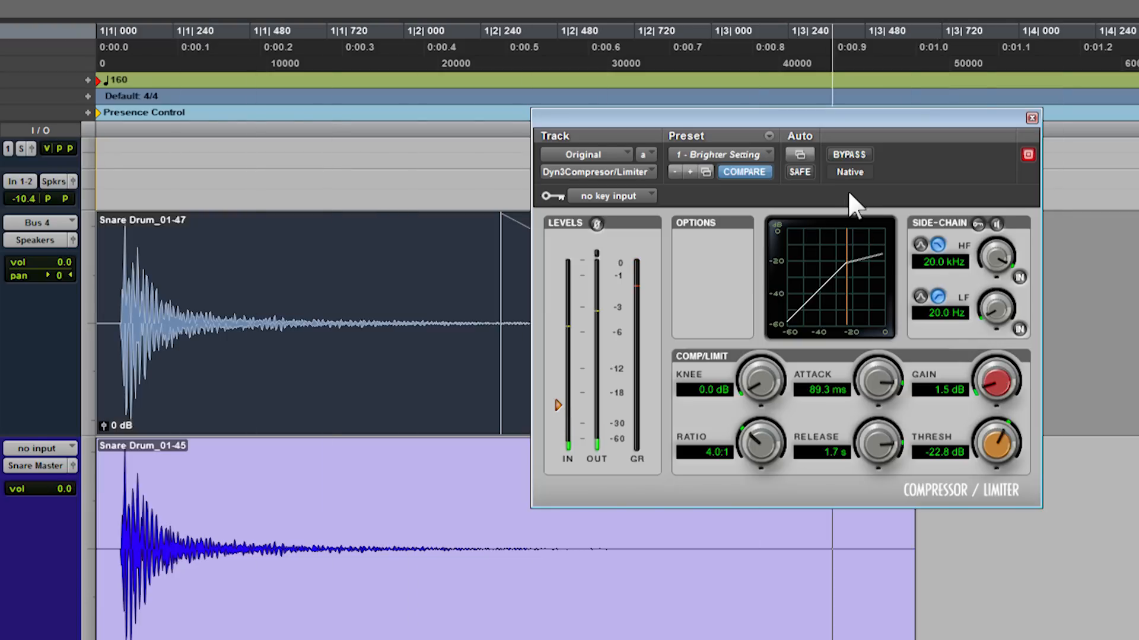
{"action": "left_click", "coordinate": [845, 159]}
{"action": "left_click", "coordinate": [845, 160]}
{"action": "left_click", "coordinate": [845, 160]}
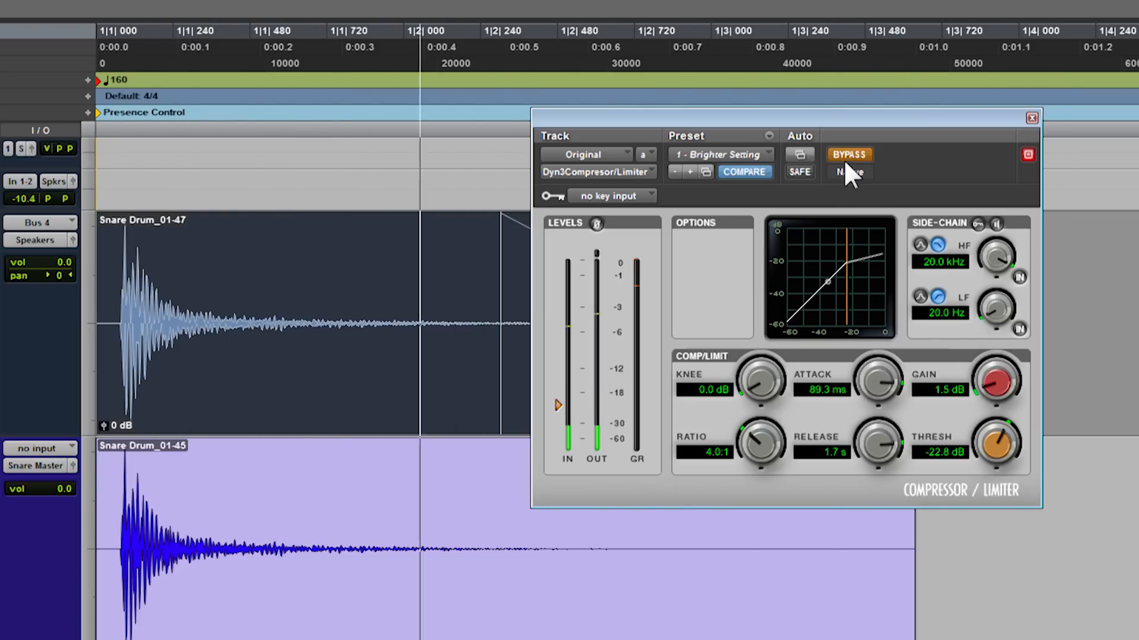
{"action": "left_click", "coordinate": [847, 156]}
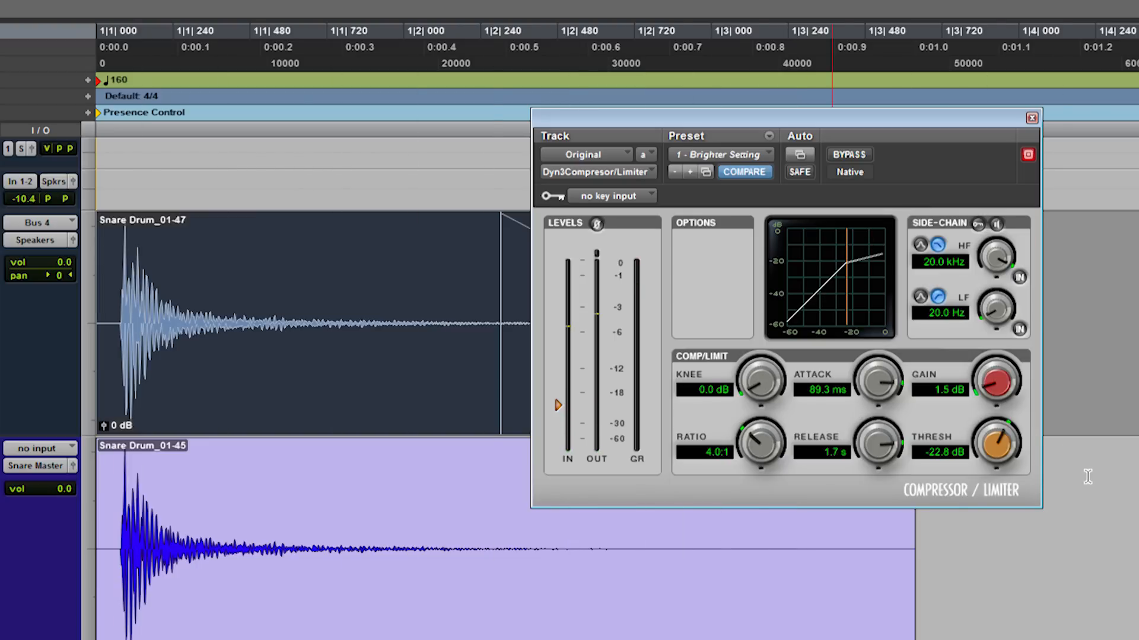
Step: Recall the saved 1 - Brighter Setting preset and remove the compressor insert from the Original snare track
{"action": "left_click", "coordinate": [691, 170]}
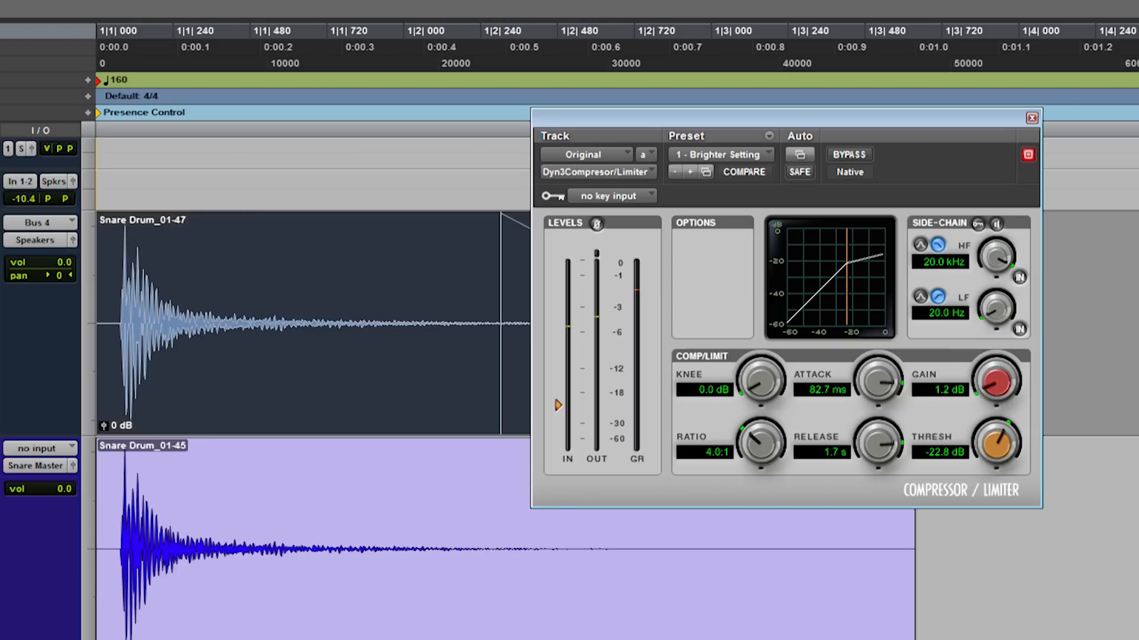
{"action": "left_click", "coordinate": [608, 175]}
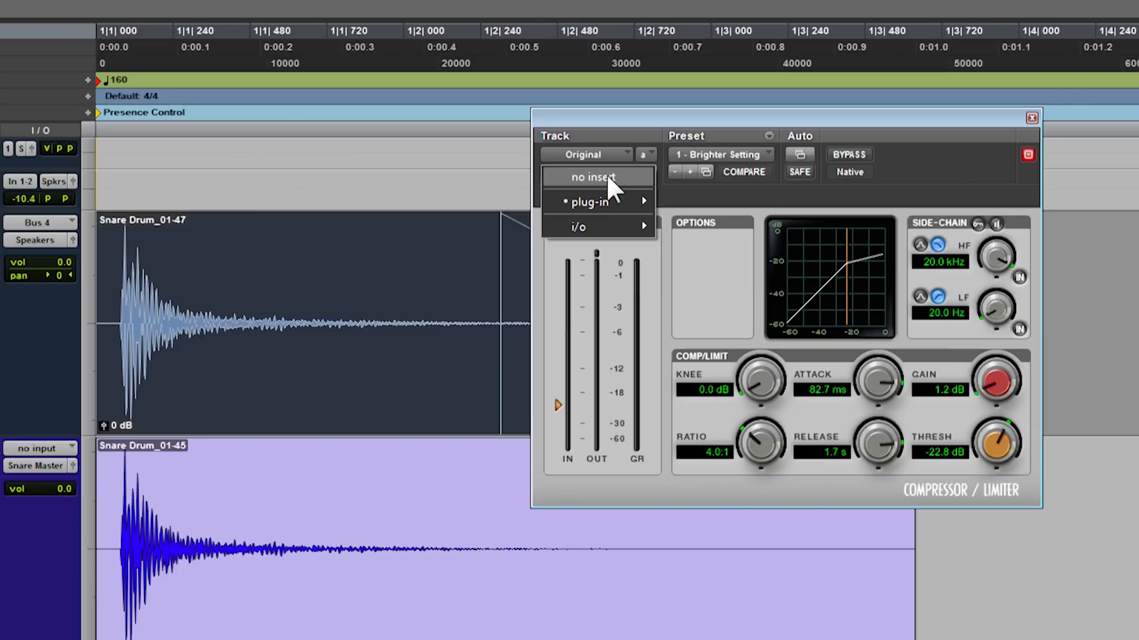
{"action": "left_click", "coordinate": [590, 176]}
{"action": "left_click", "coordinate": [958, 118]}
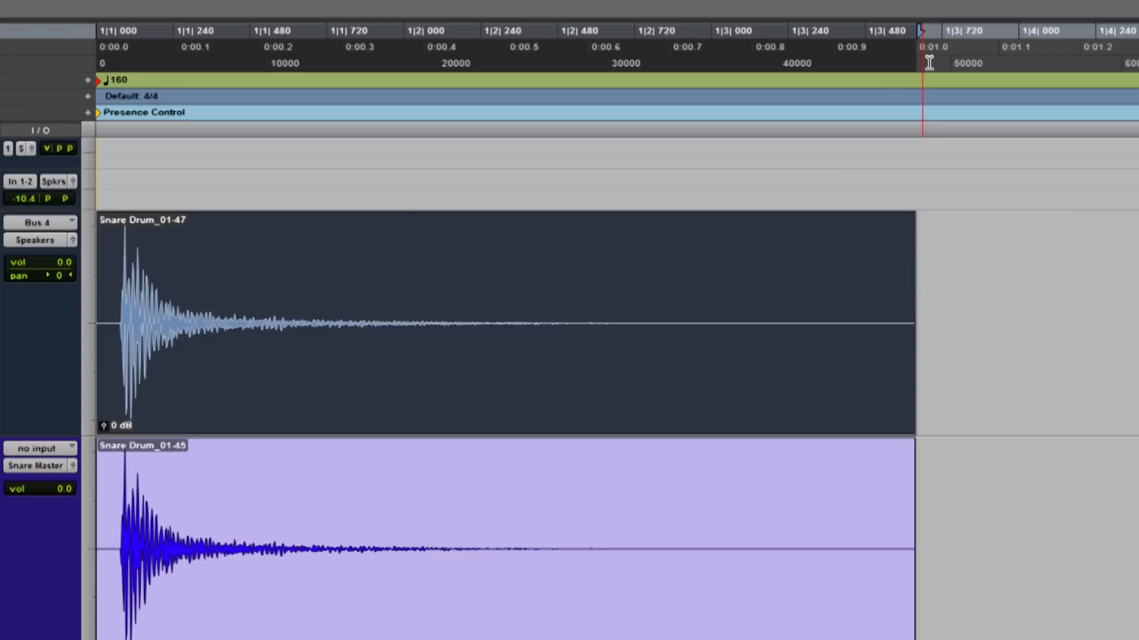
Step: Play the snare track's original version and its Darker playlist to compare their sound
{"action": "key", "text": "space"}
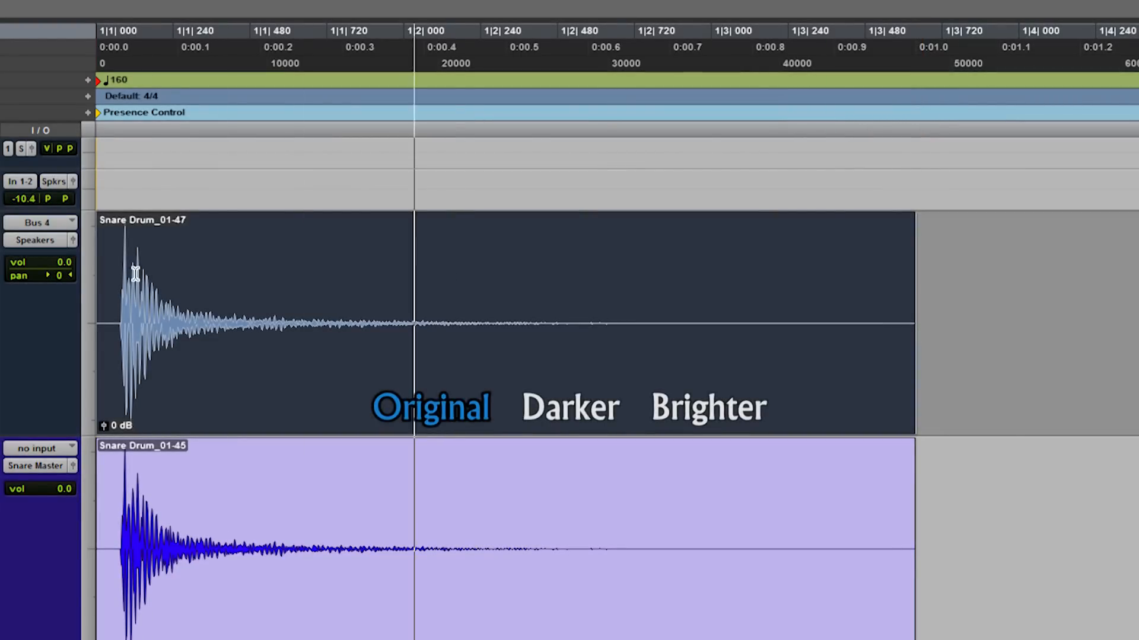
{"action": "key", "text": "space"}
{"action": "left_click", "coordinate": [1, 221]}
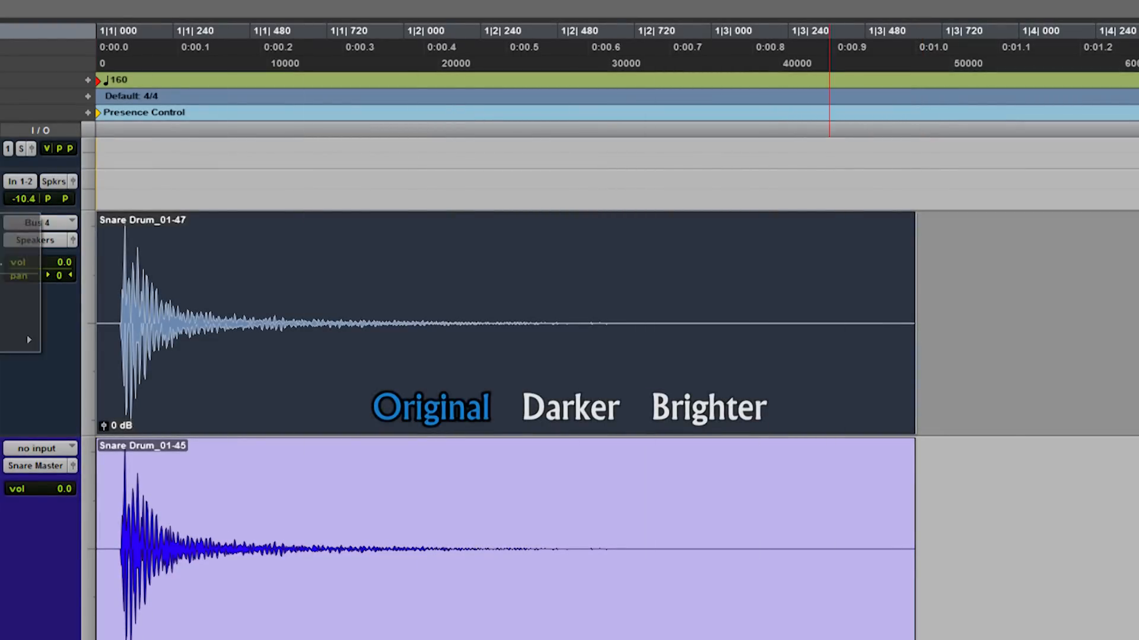
{"action": "left_click", "coordinate": [12, 305]}
{"action": "key", "text": "space"}
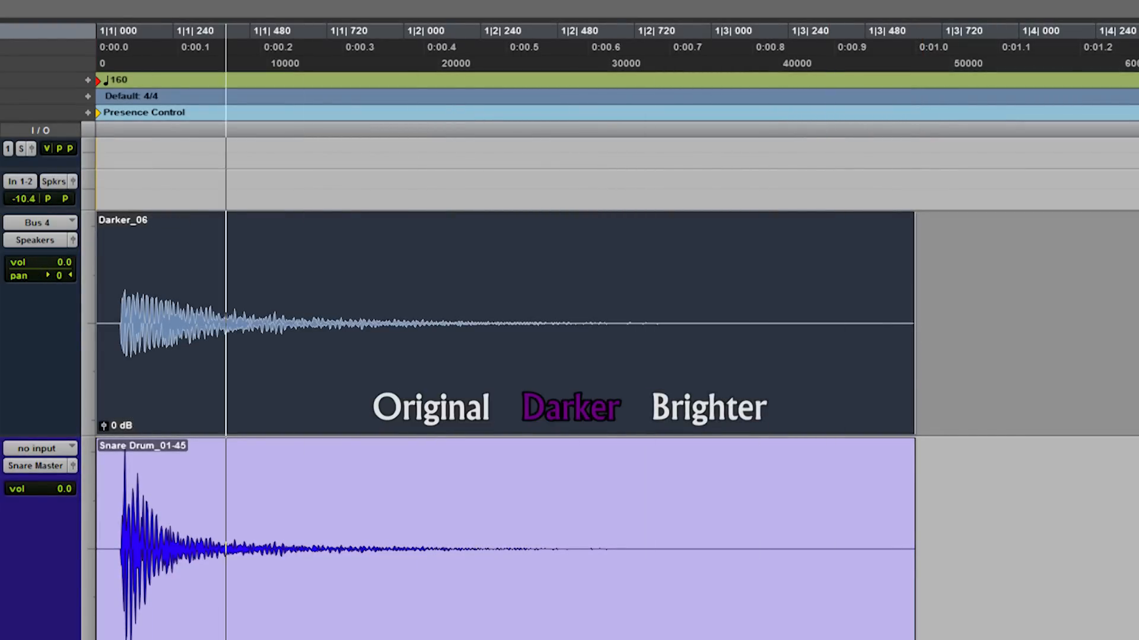
{"action": "key", "text": "space"}
Step: Play the snare track's original and Brighter playlists for comparison, ending on the original version
{"action": "left_click", "coordinate": [1, 220]}
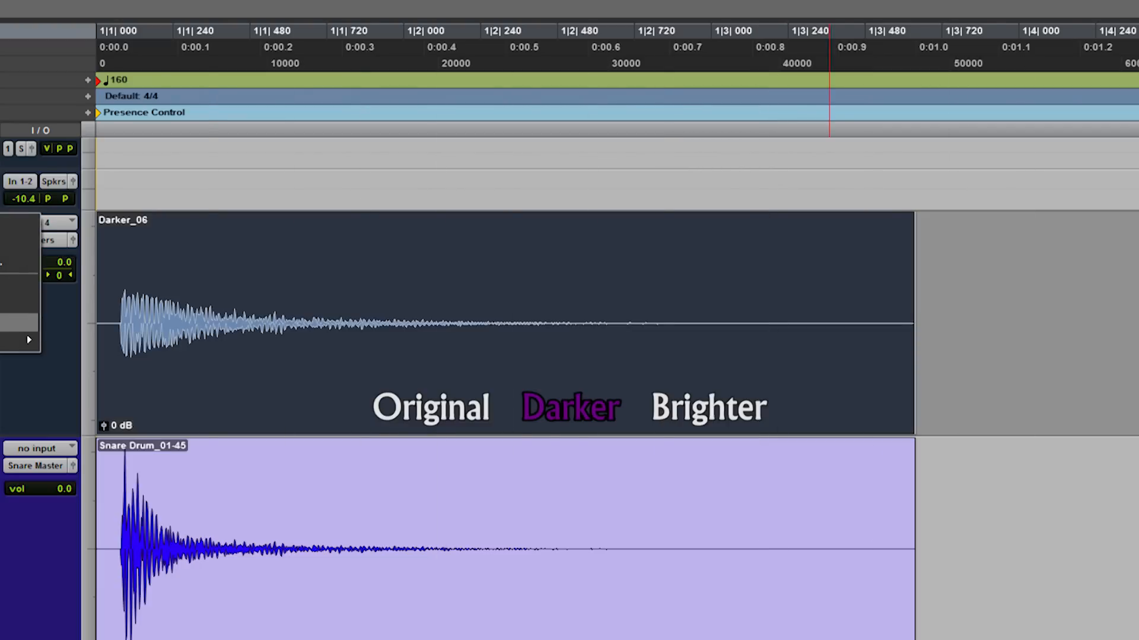
{"action": "left_click", "coordinate": [18, 323]}
{"action": "key", "text": "space"}
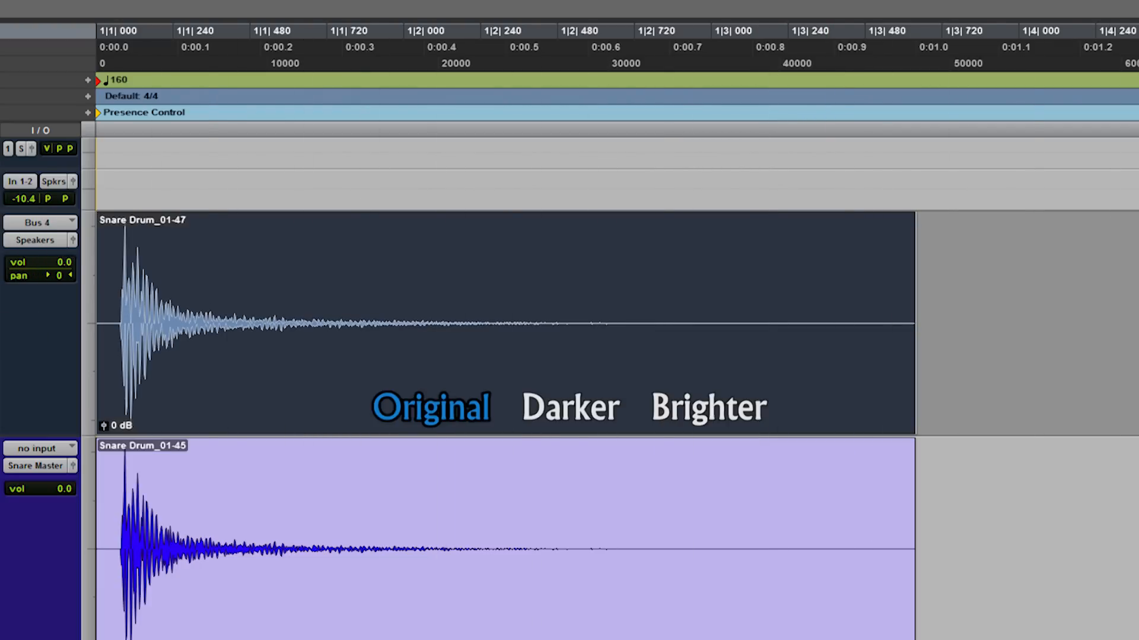
{"action": "left_click", "coordinate": [1, 221]}
{"action": "left_click", "coordinate": [18, 286]}
{"action": "key", "text": "space"}
{"action": "key", "text": "space"}
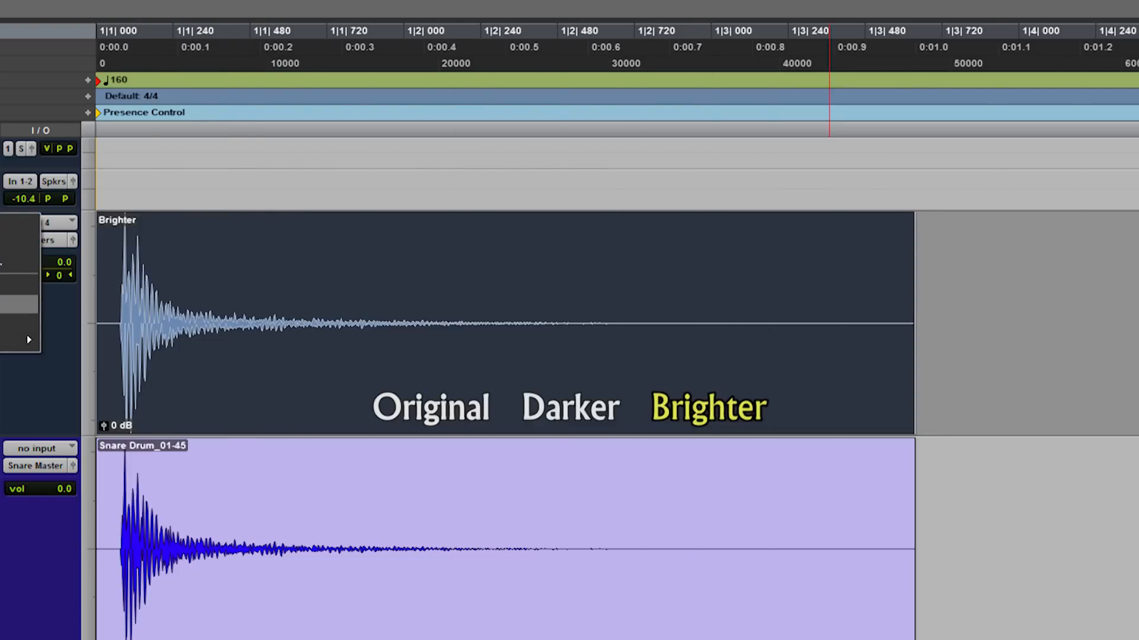
{"action": "left_click", "coordinate": [18, 322]}
{"action": "key", "text": "space"}
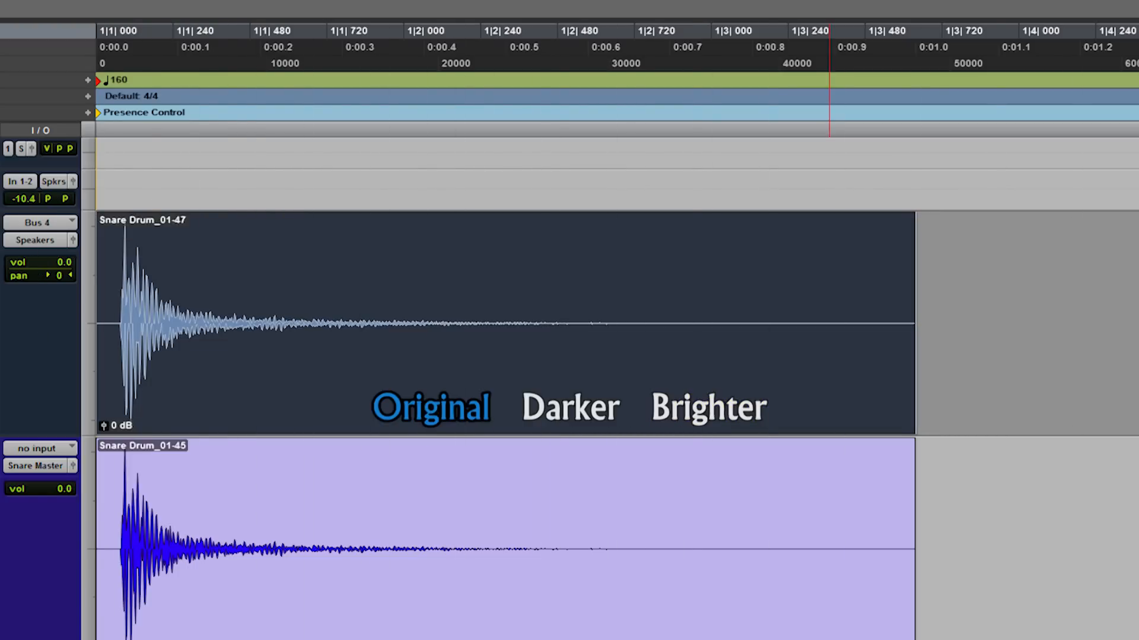
Step: Compare the magnified snare waveforms by switching the track between the Brighter, original and Darker playlists
{"action": "key", "text": "t"}
{"action": "key", "text": "t"}
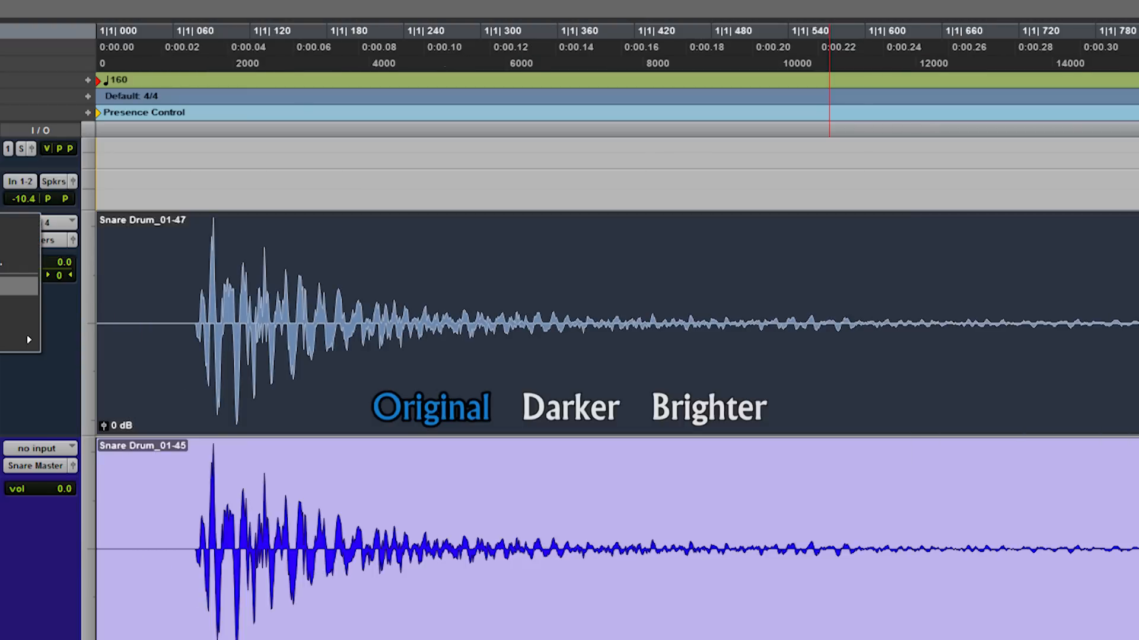
{"action": "left_click", "coordinate": [18, 285]}
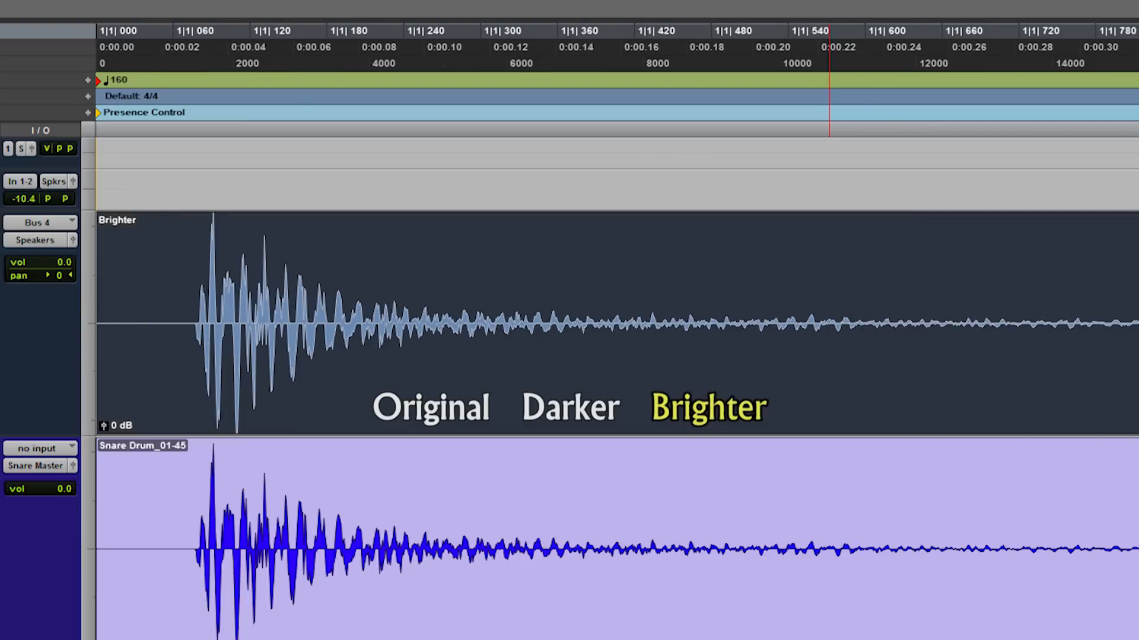
{"action": "left_click", "coordinate": [18, 323]}
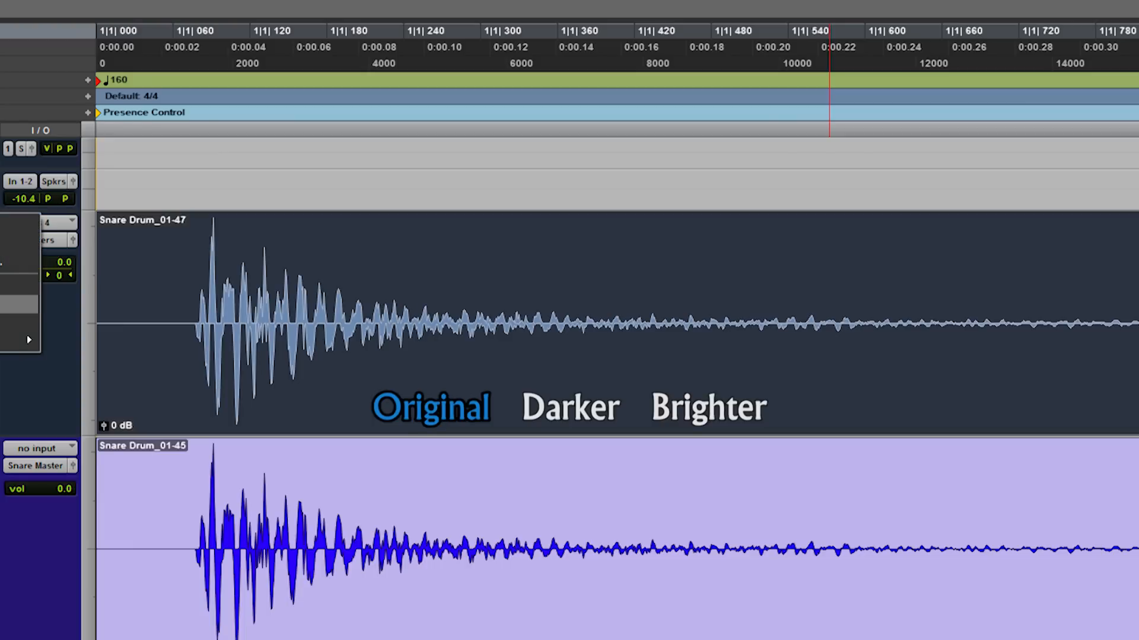
{"action": "left_click", "coordinate": [19, 305]}
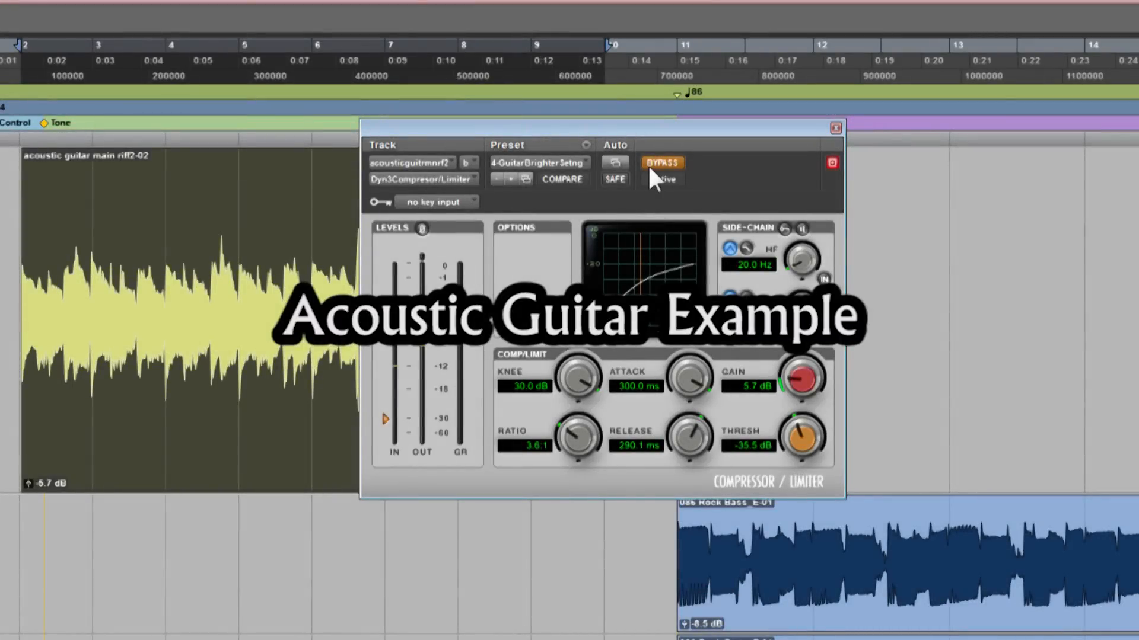
Step: Play the acoustic guitar riff with the plug-in window moved off the clip, comparing the bypassed sound with the 4-GuitarBrighterSetng preset
{"action": "key", "text": "space"}
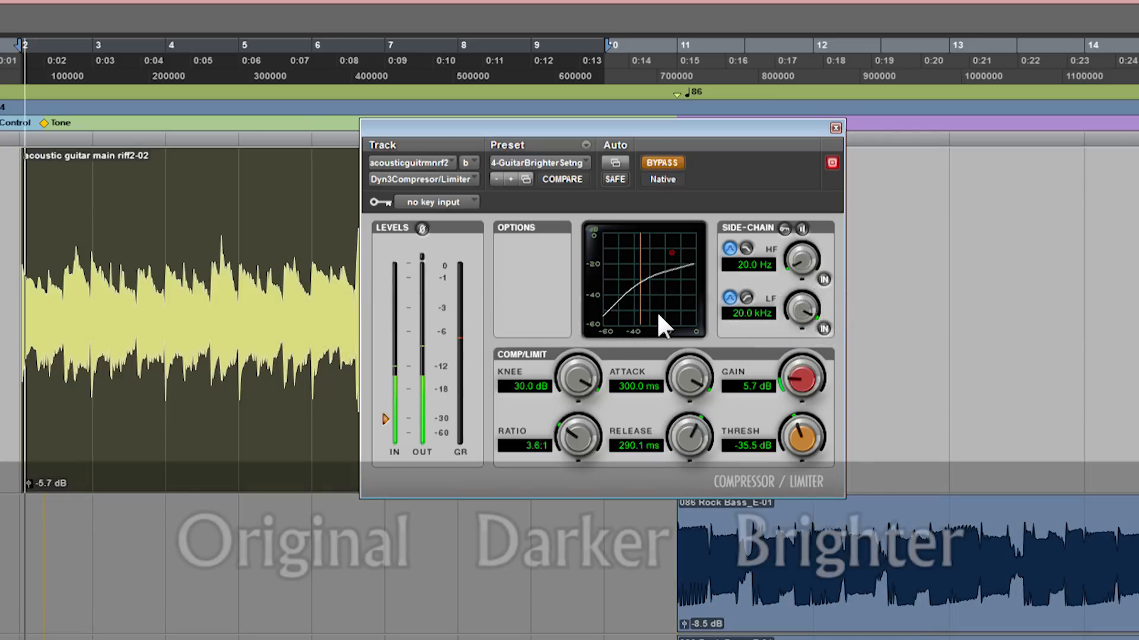
{"action": "left_click_drag", "start_coordinate": [597, 126], "coordinate": [857, 123]}
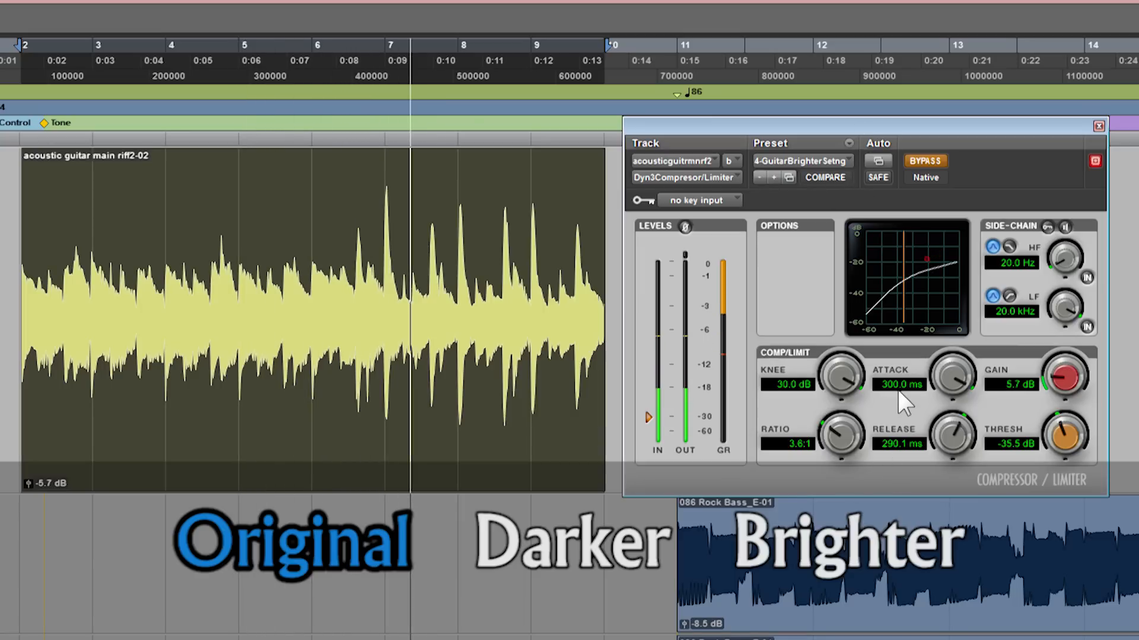
{"action": "left_click", "coordinate": [923, 163]}
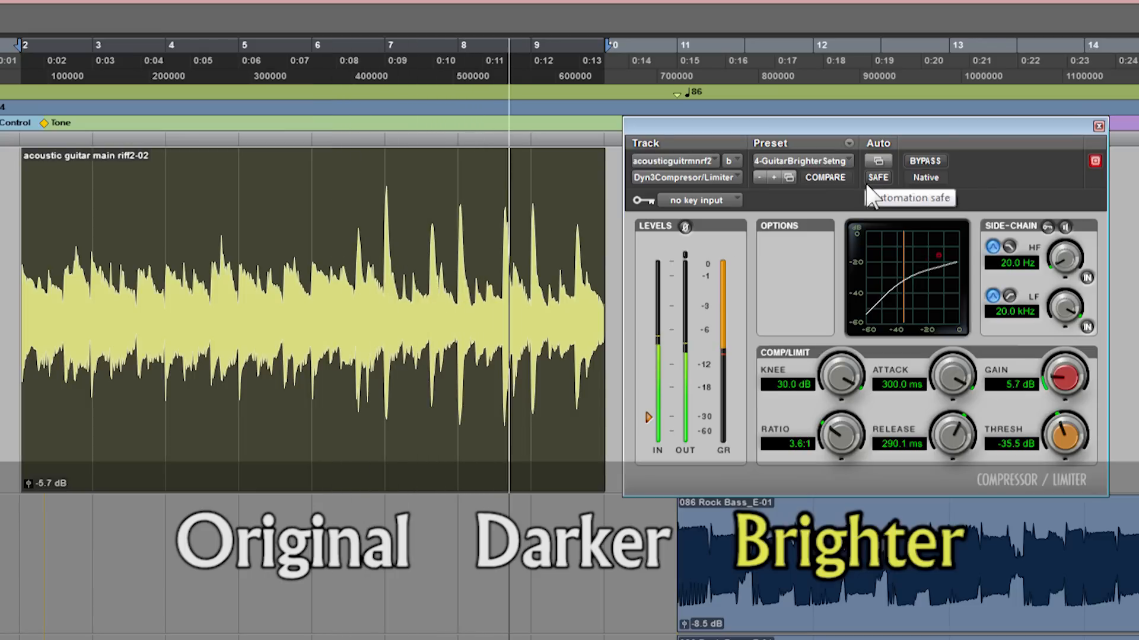
Step: Load the 3 - Guitar Dark Setting preset and play the guitar riff from bar 7 to bar 10, comparing it with bypass
{"action": "left_click", "coordinate": [759, 178]}
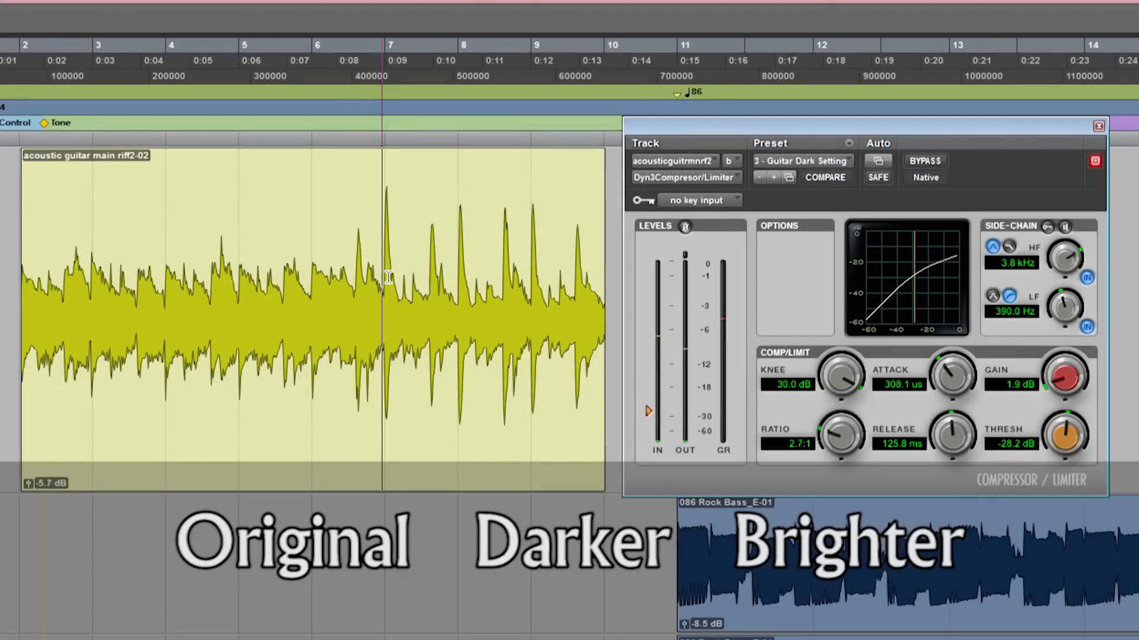
{"action": "left_click_drag", "start_coordinate": [386, 276], "coordinate": [605, 274]}
{"action": "key", "text": "space"}
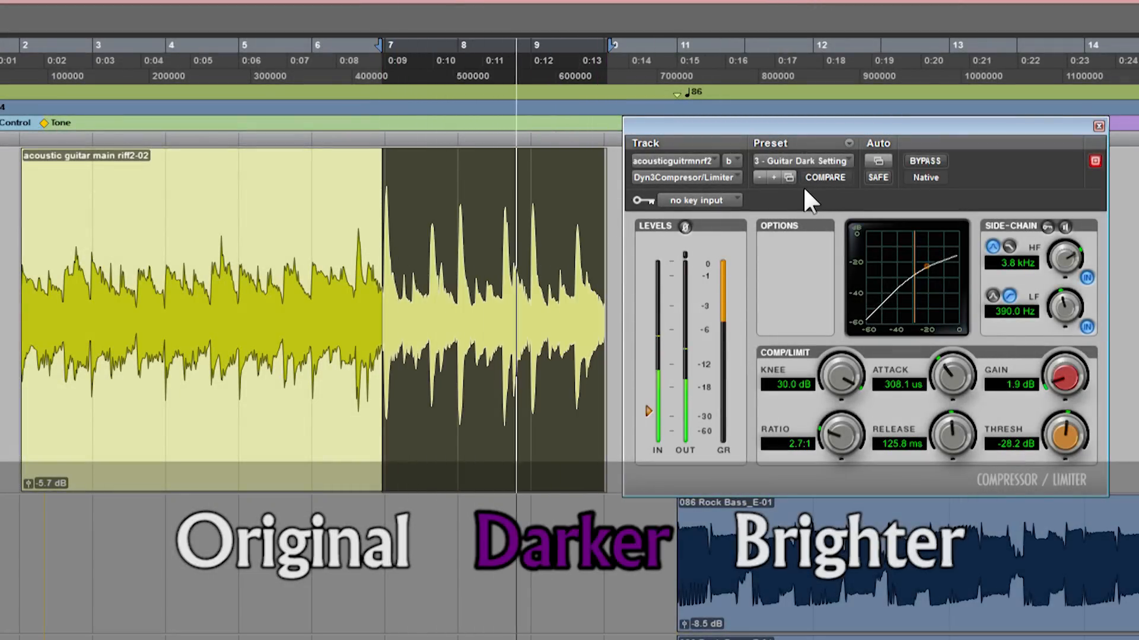
{"action": "left_click", "coordinate": [923, 160]}
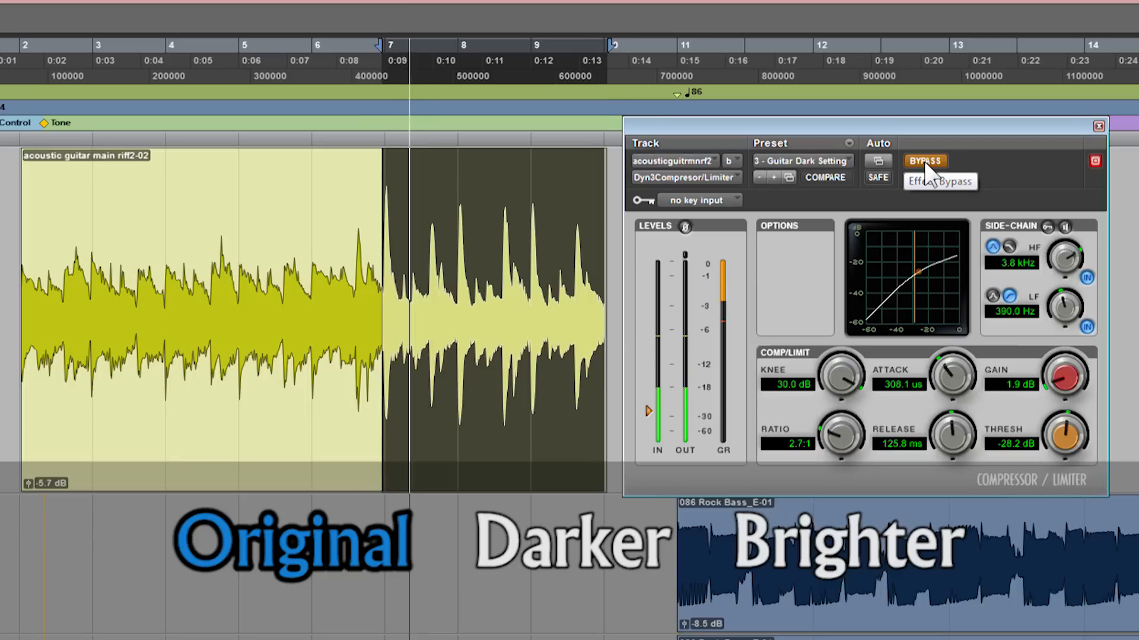
Step: Play the guitar riff with the 3 - Guitar Dark Setting preset active, followed by the 4-GuitarBrighterSetng preset
{"action": "left_click", "coordinate": [925, 162]}
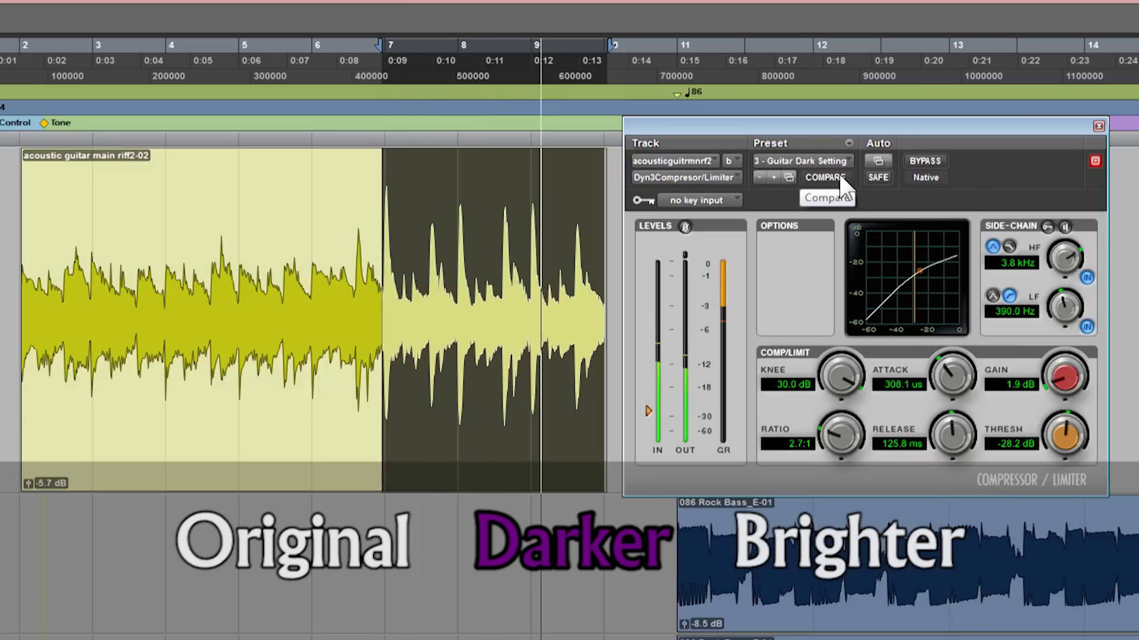
{"action": "left_click", "coordinate": [775, 178]}
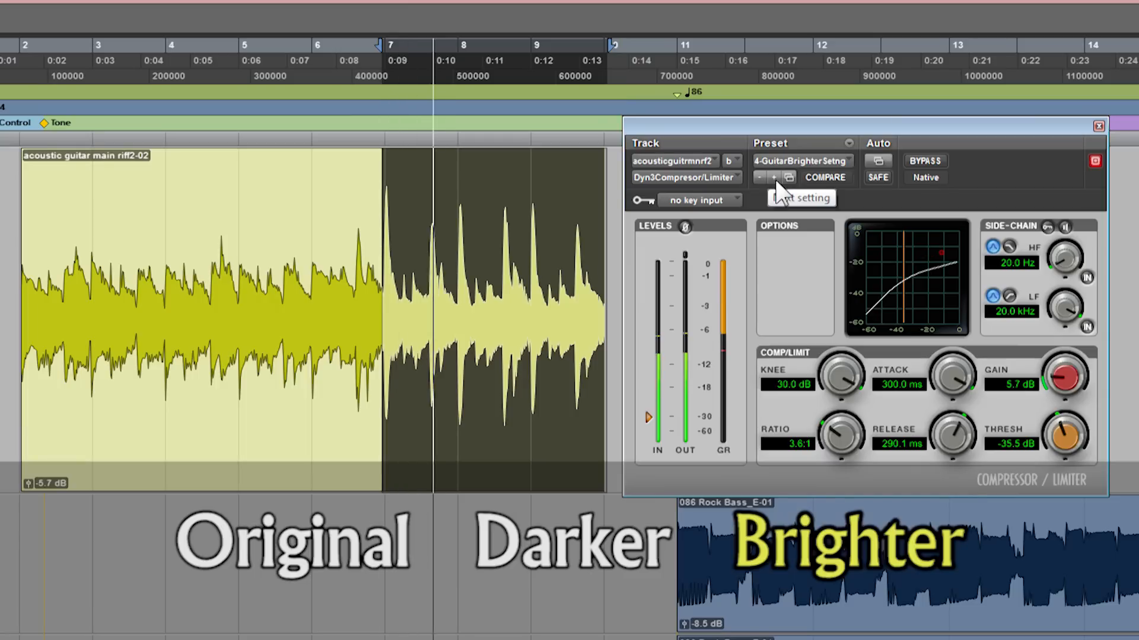
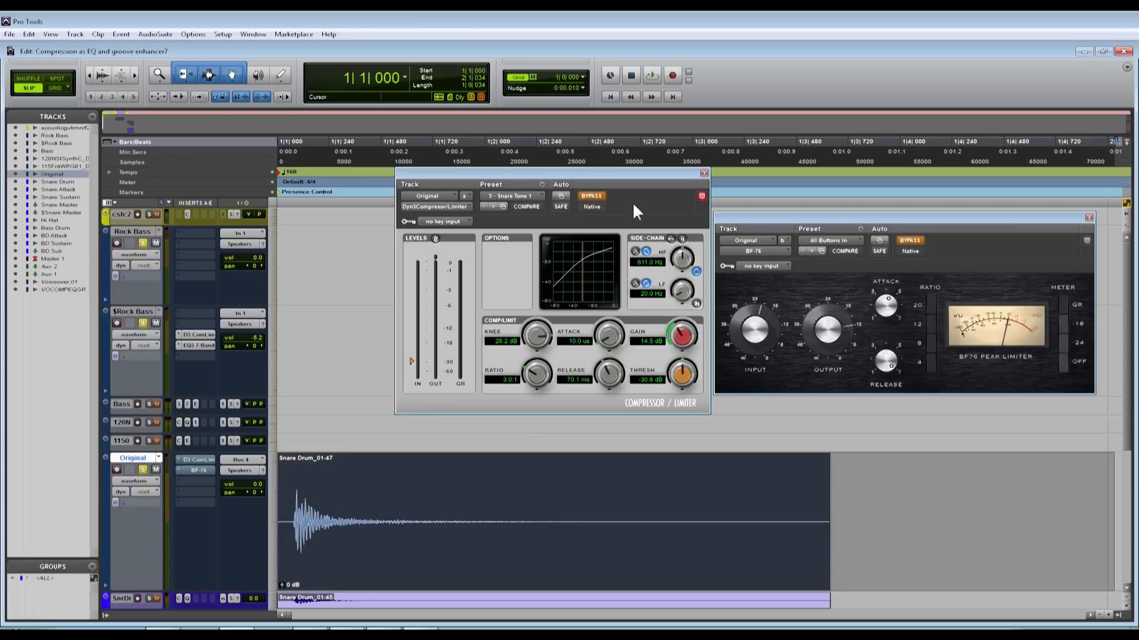
Step: Play the snare hit with both plug-ins bypassed and again with the compressor's 5 - Snare Tone 1 preset active
{"action": "key", "text": "space"}
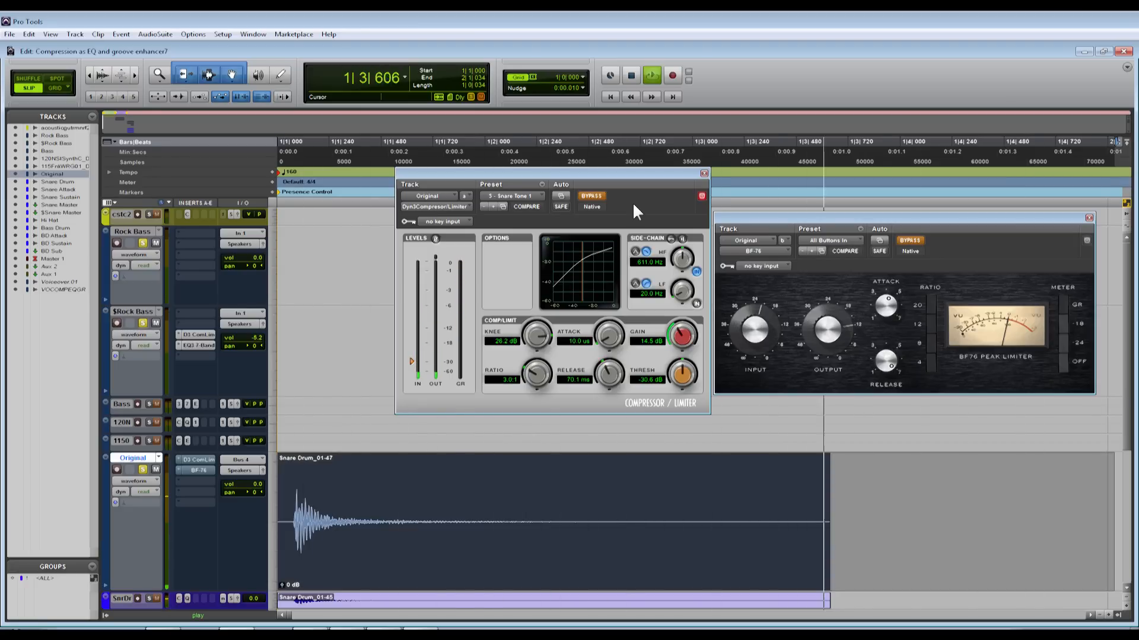
{"action": "key", "text": "space"}
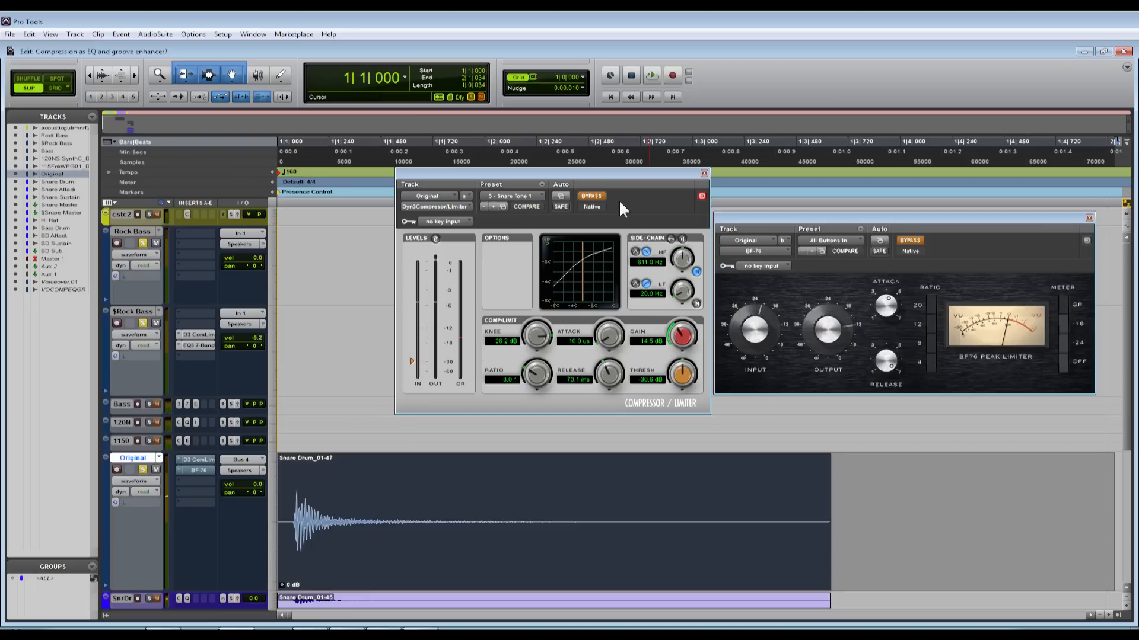
{"action": "key", "text": "space"}
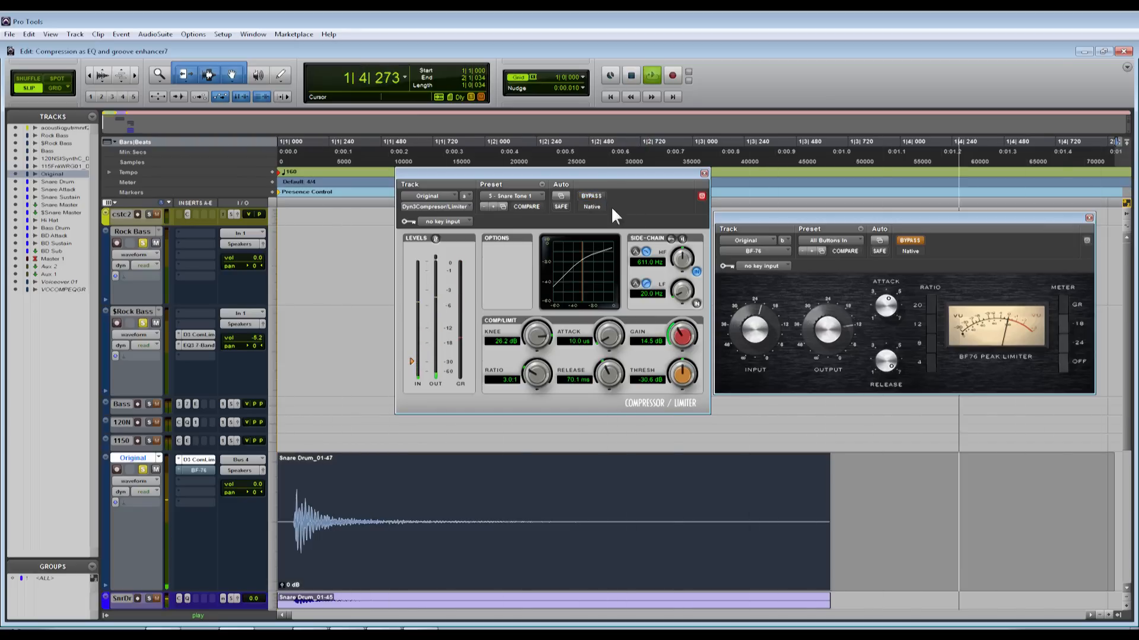
Step: Load the 5 - Snare Tone 2 and 5 - Snare Tone 3 compressor presets in turn, playing the snare hit with each
{"action": "left_click", "coordinate": [492, 207]}
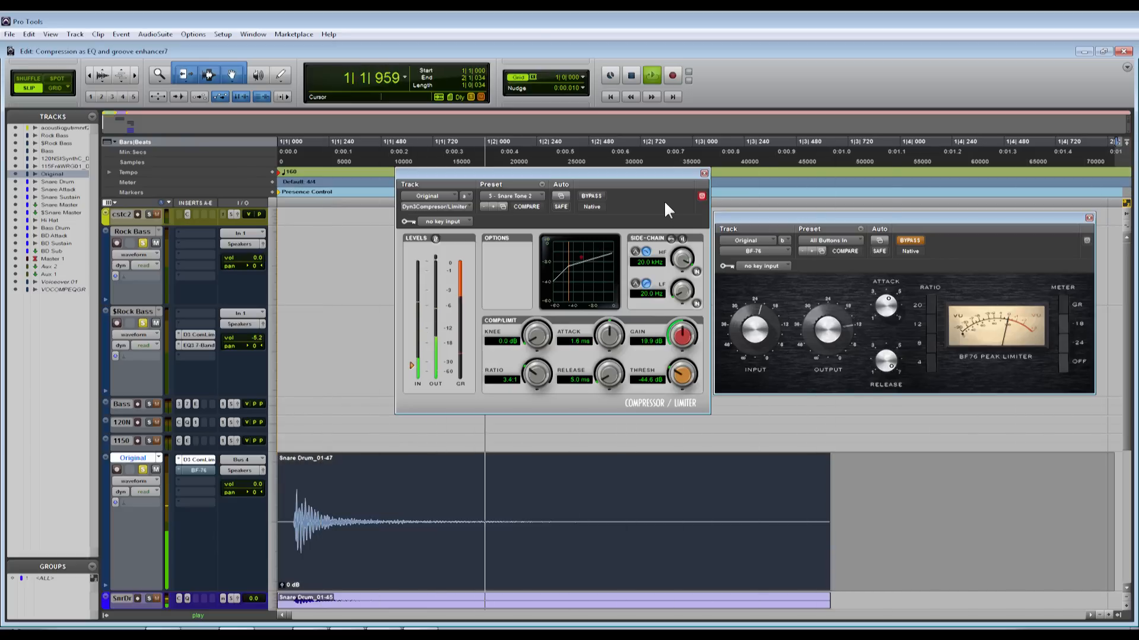
{"action": "key", "text": "space"}
{"action": "key", "text": "space"}
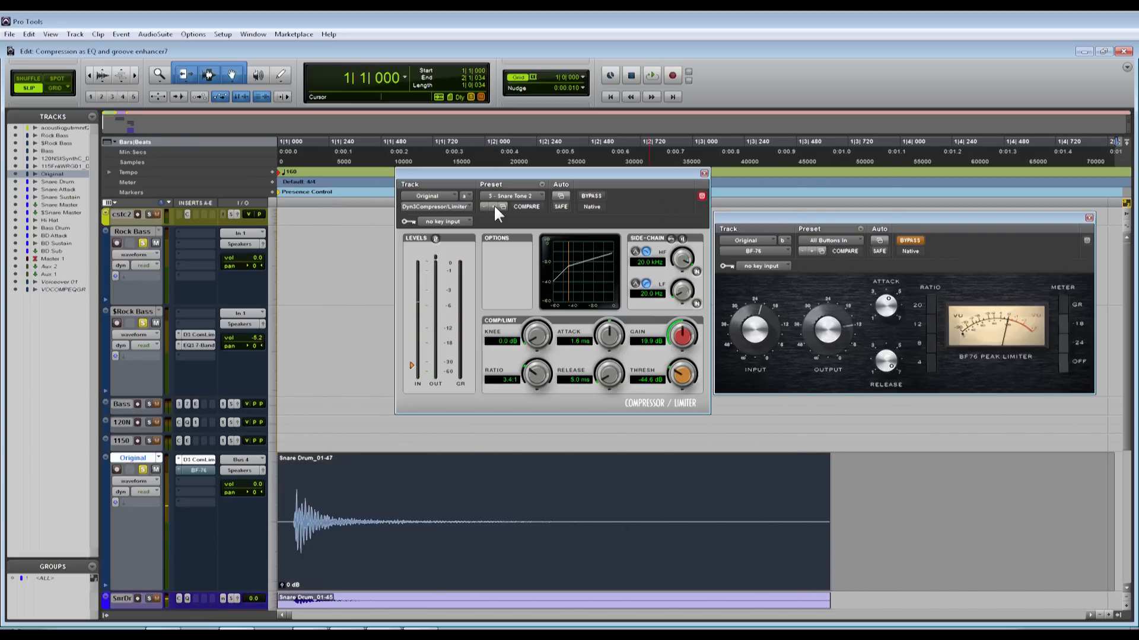
{"action": "left_click", "coordinate": [493, 206]}
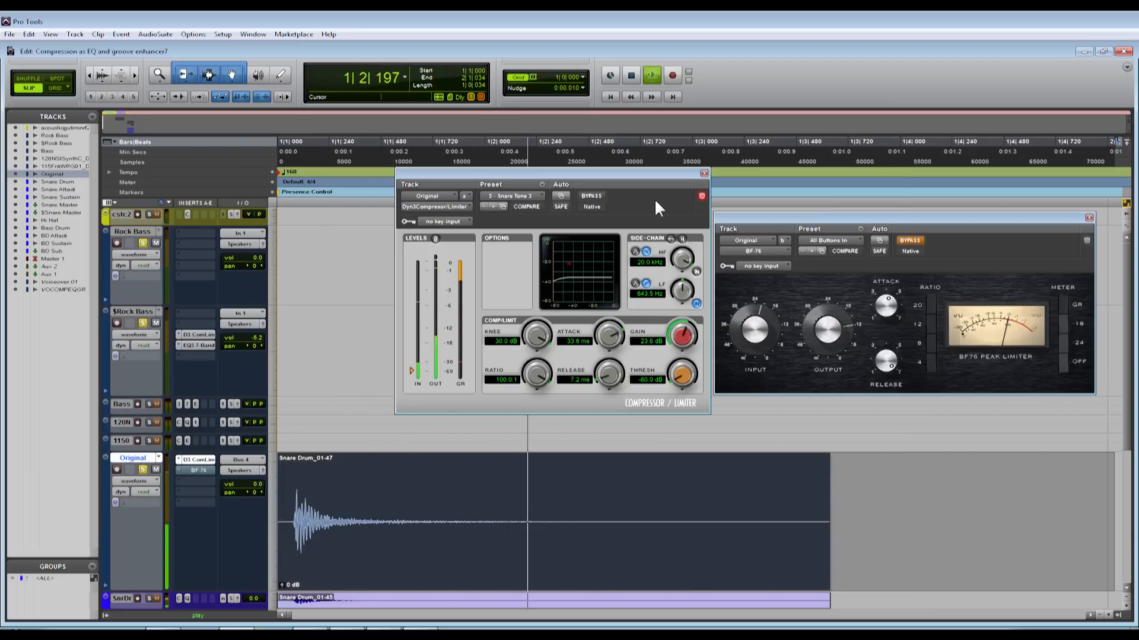
{"action": "key", "text": "space"}
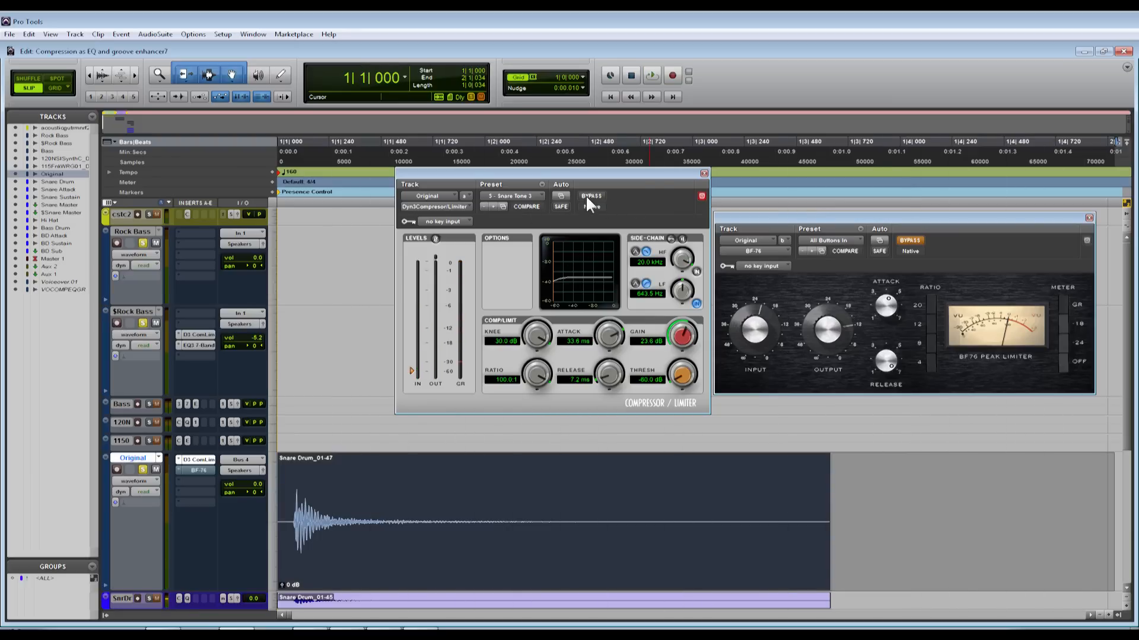
Step: Play the snare through the BF-76's All Buttons In preset alone, and through All Buttons In 2 combined with the 5 - Snare Tone 3 compressor
{"action": "key", "text": "space"}
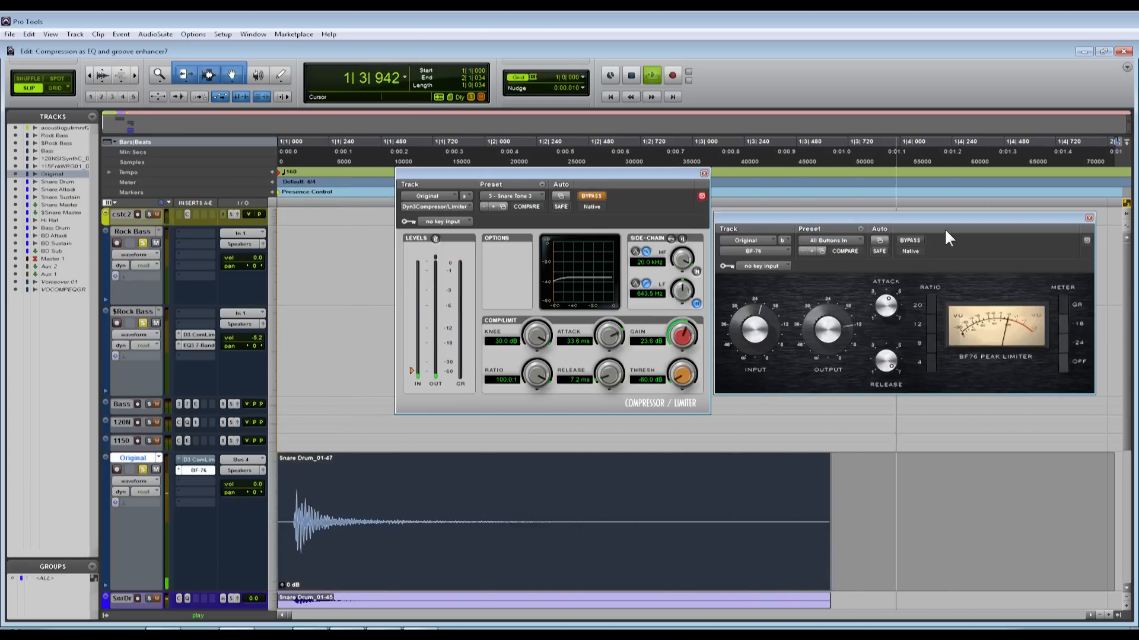
{"action": "key", "text": "space"}
{"action": "left_click", "coordinate": [810, 251]}
{"action": "left_click", "coordinate": [592, 196]}
{"action": "key", "text": "space"}
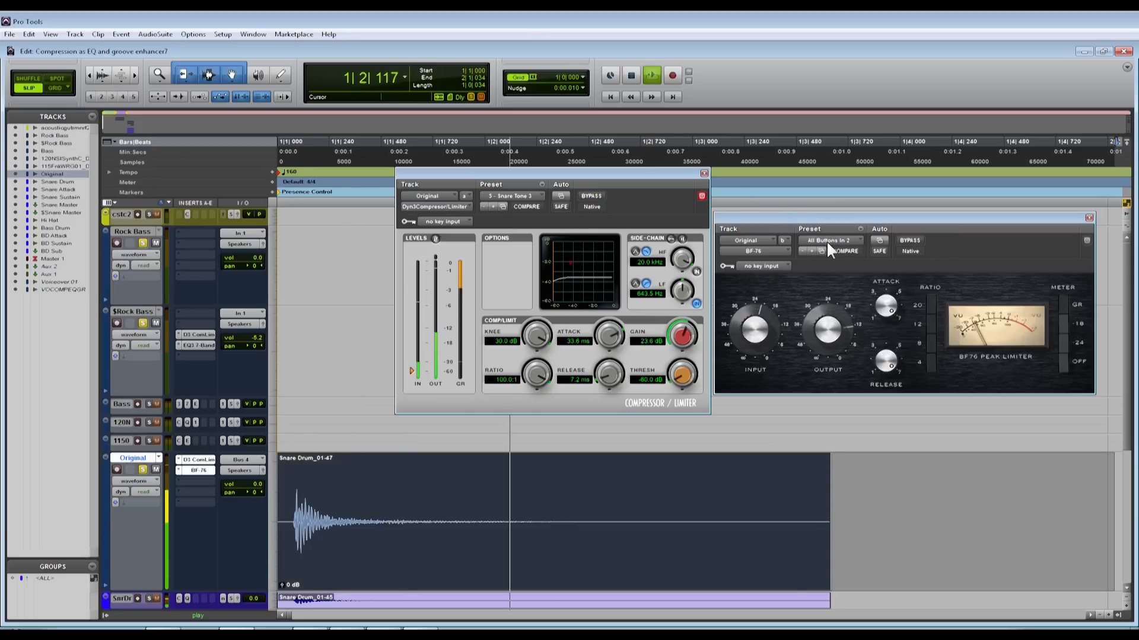
{"action": "key", "text": "space"}
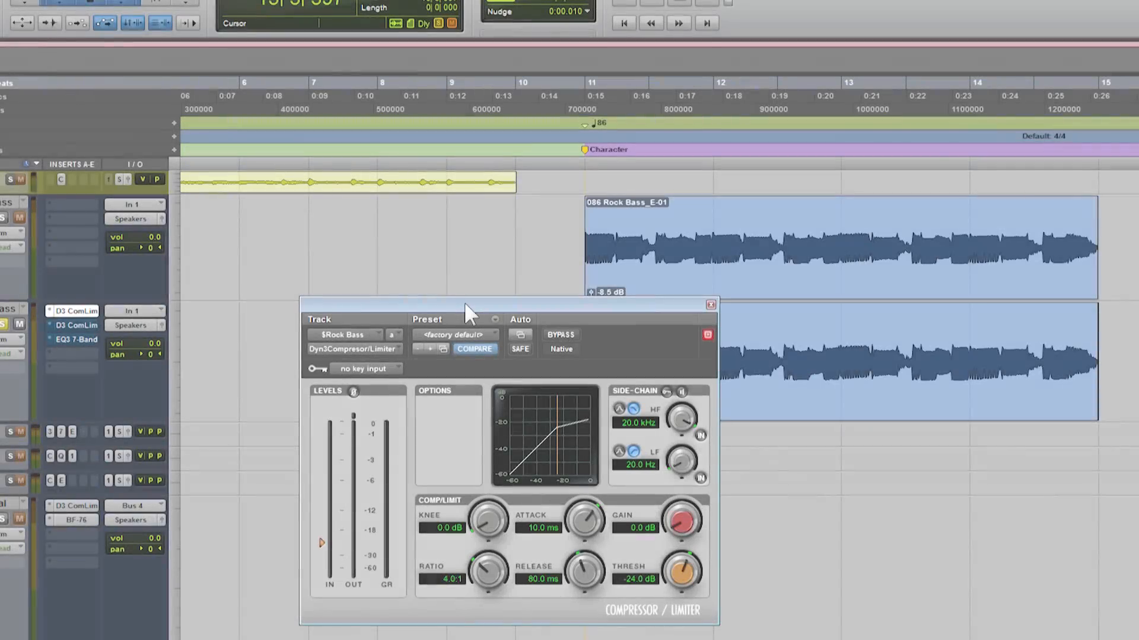
Step: Move the $Rock Bass compressor window aside and set release to 5.0 ms, attack to 300.0 ms and threshold to 0.0 dB
{"action": "left_click_drag", "start_coordinate": [463, 301], "coordinate": [627, 312]}
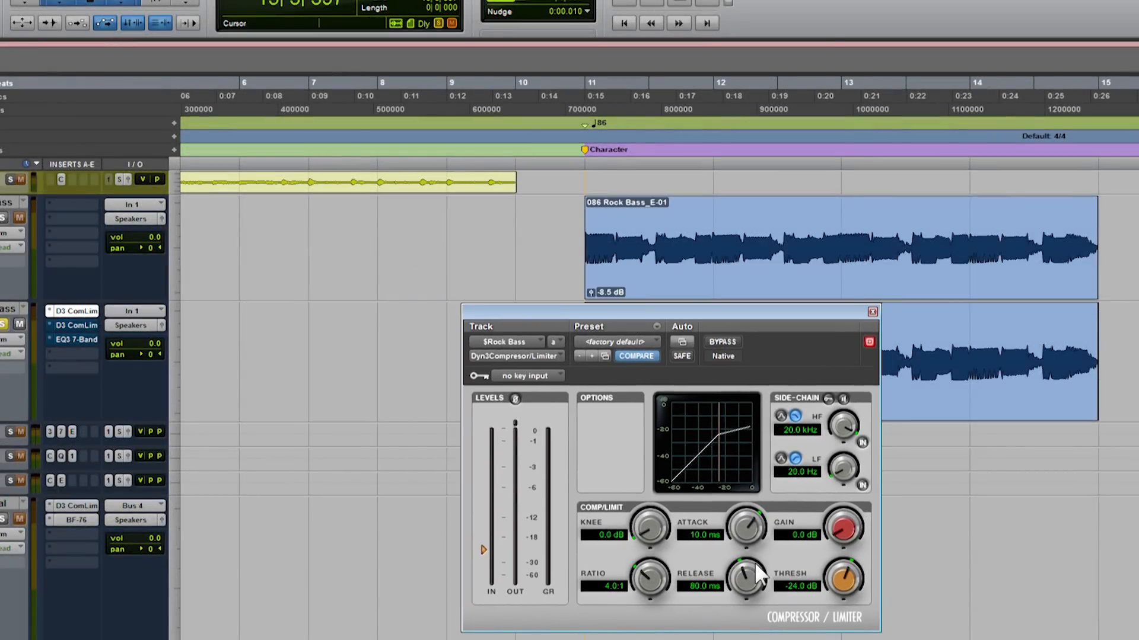
{"action": "left_click_drag", "start_coordinate": [753, 573], "coordinate": [753, 605]}
{"action": "left_click_drag", "start_coordinate": [743, 536], "coordinate": [733, 386]}
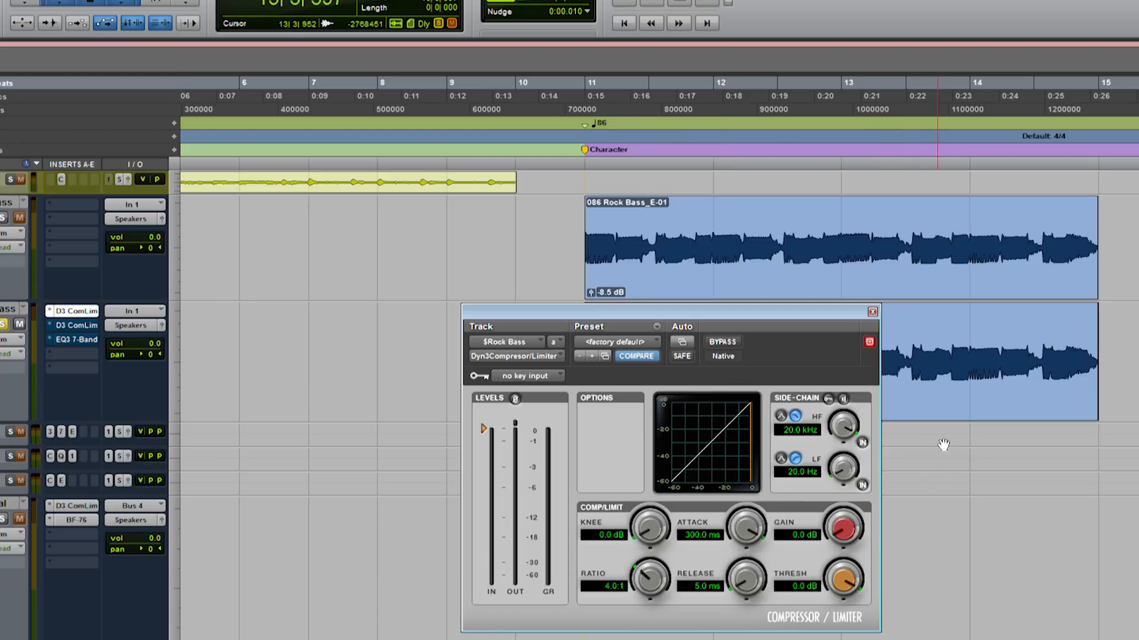
Step: Select the $Rock Bass clip and lower the compressor's threshold to -35.5 dB during playback
{"action": "left_click", "coordinate": [947, 420]}
{"action": "key", "text": "space"}
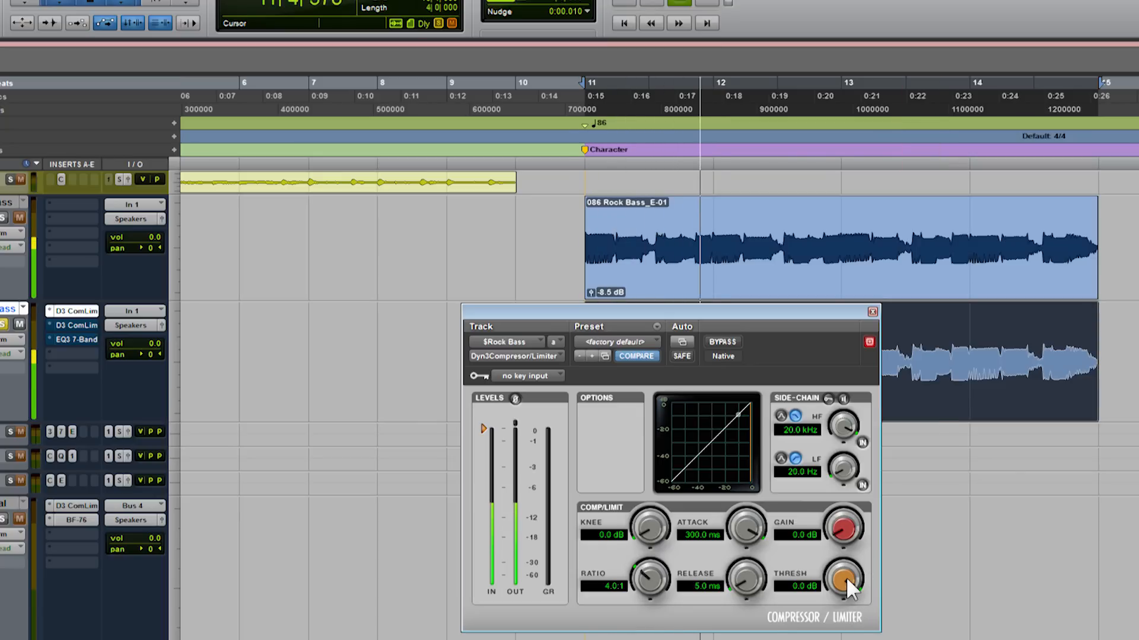
{"action": "left_click_drag", "start_coordinate": [846, 579], "coordinate": [808, 639]}
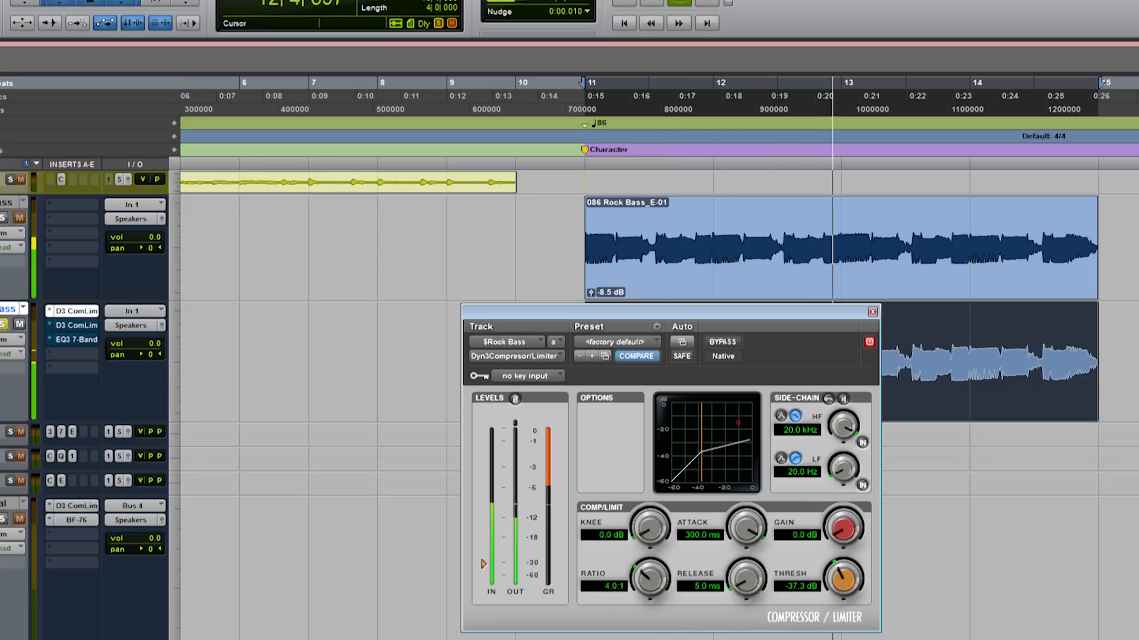
{"action": "left_click_drag", "start_coordinate": [842, 580], "coordinate": [843, 579]}
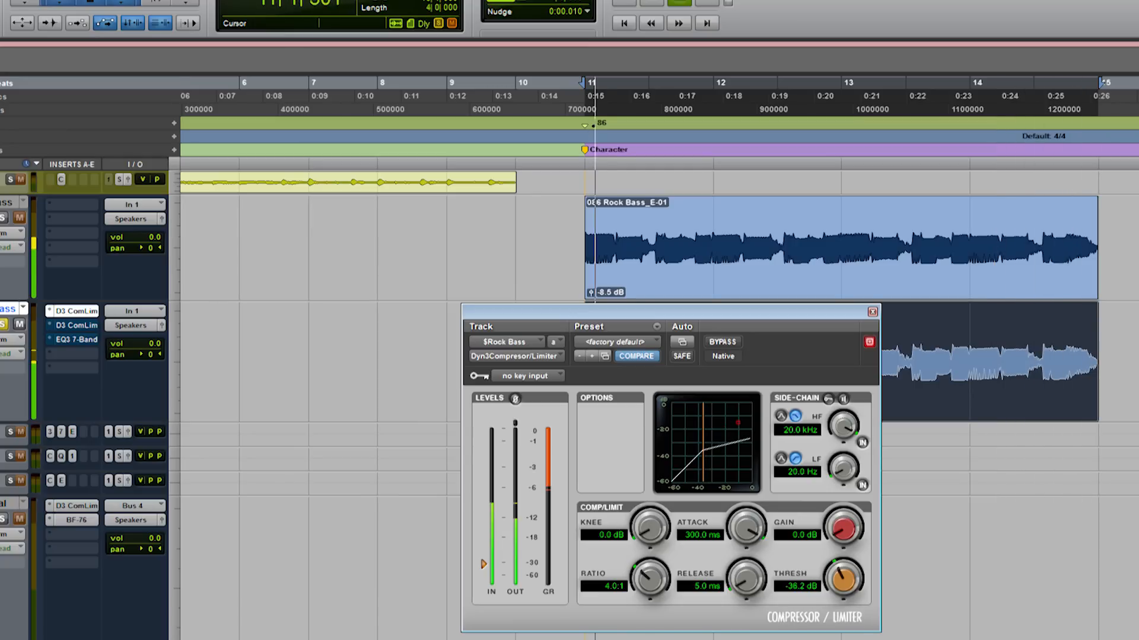
{"action": "left_click_drag", "start_coordinate": [842, 579], "coordinate": [843, 578]}
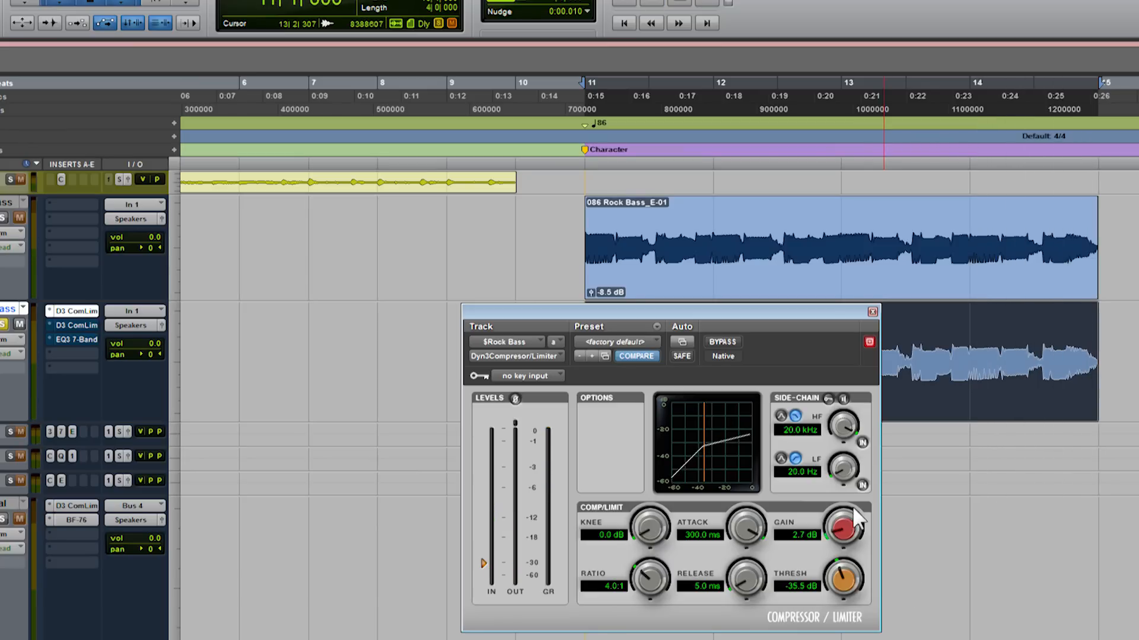
Step: Set the compressor's gain to 5.1 dB, toggling bypass during playback to match the level of the unprocessed bass
{"action": "left_click", "coordinate": [722, 342]}
{"action": "key", "text": "space"}
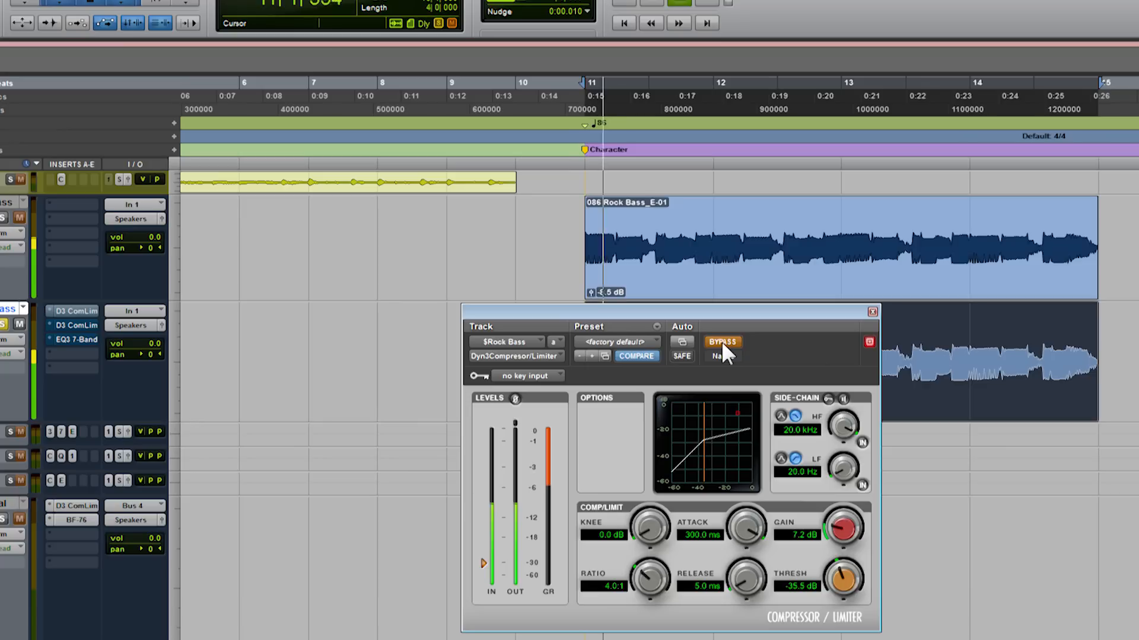
{"action": "left_click", "coordinate": [721, 342]}
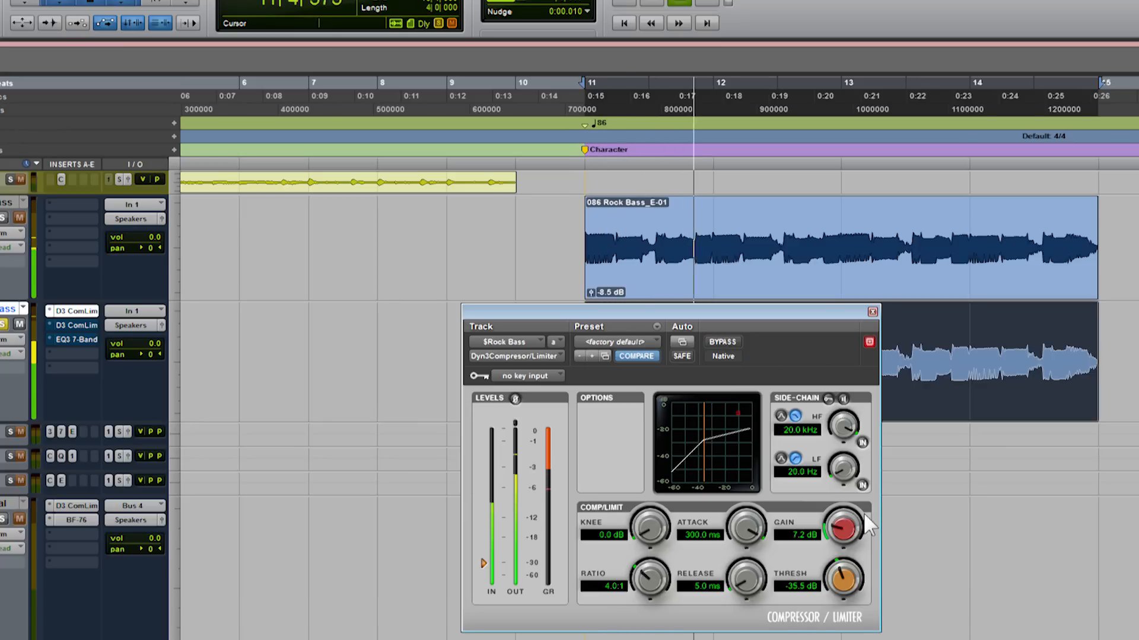
{"action": "left_click_drag", "start_coordinate": [838, 528], "coordinate": [834, 533]}
{"action": "left_click", "coordinate": [710, 344]}
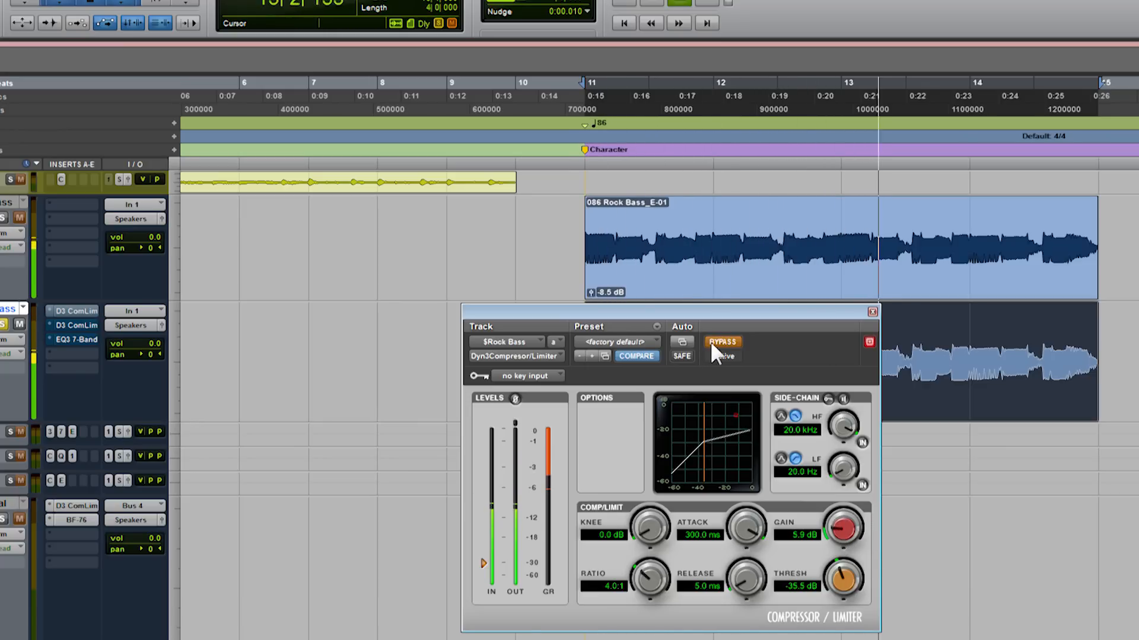
{"action": "left_click", "coordinate": [711, 342]}
{"action": "left_click_drag", "start_coordinate": [831, 528], "coordinate": [831, 530]}
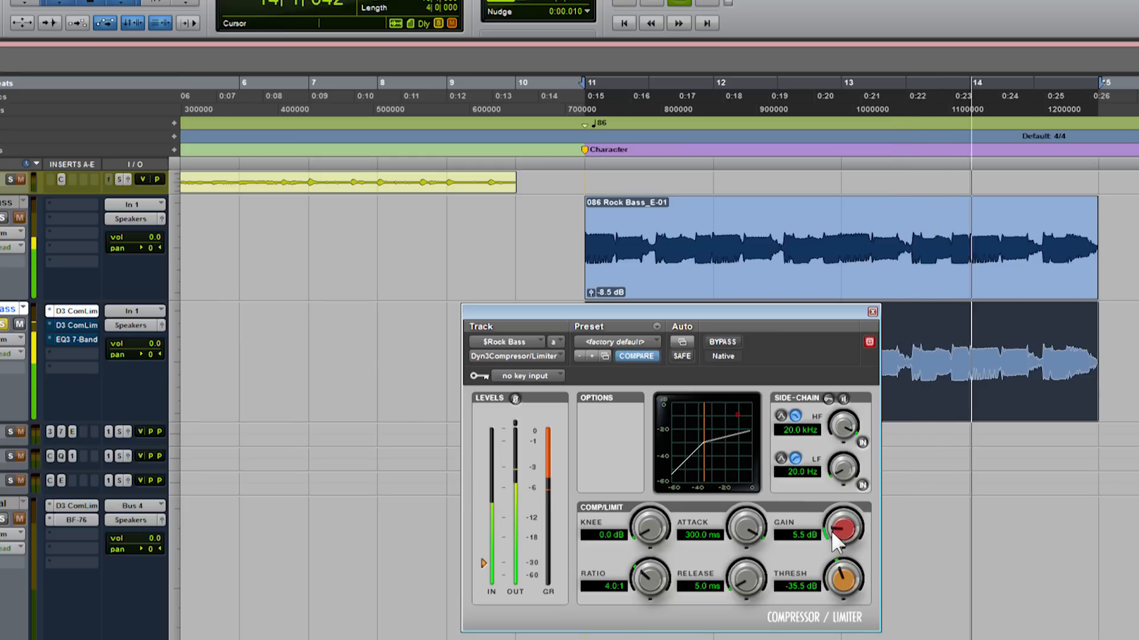
{"action": "left_click", "coordinate": [721, 346]}
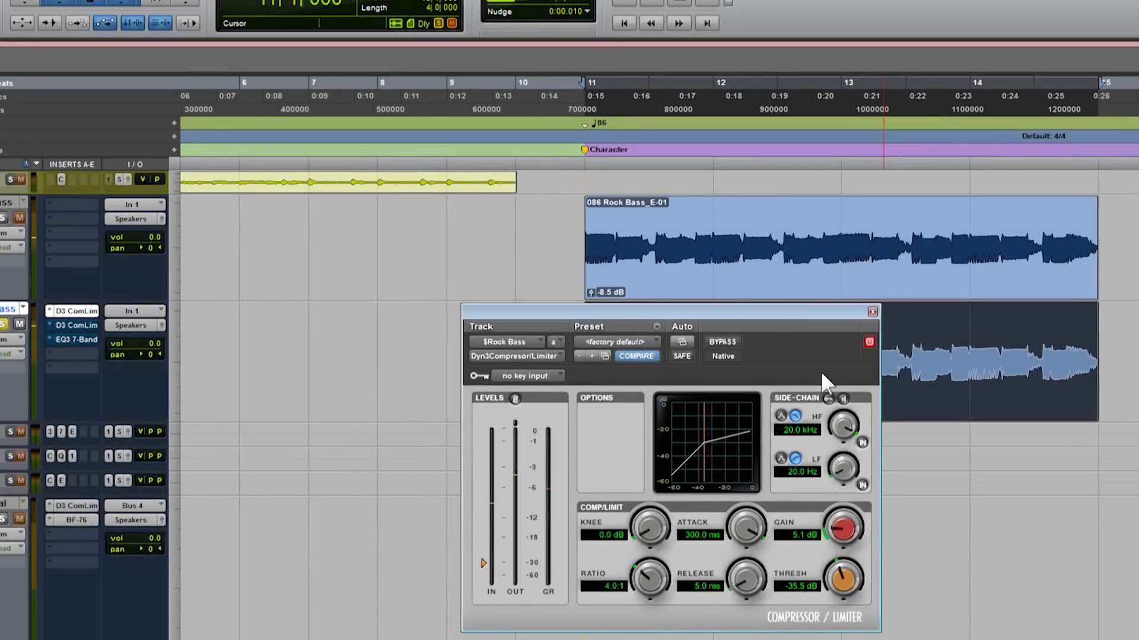
Step: Lower the attack to 2.0 ms during bass playback and enable the side-chain LF filter at 122.6 Hz
{"action": "key", "text": "space"}
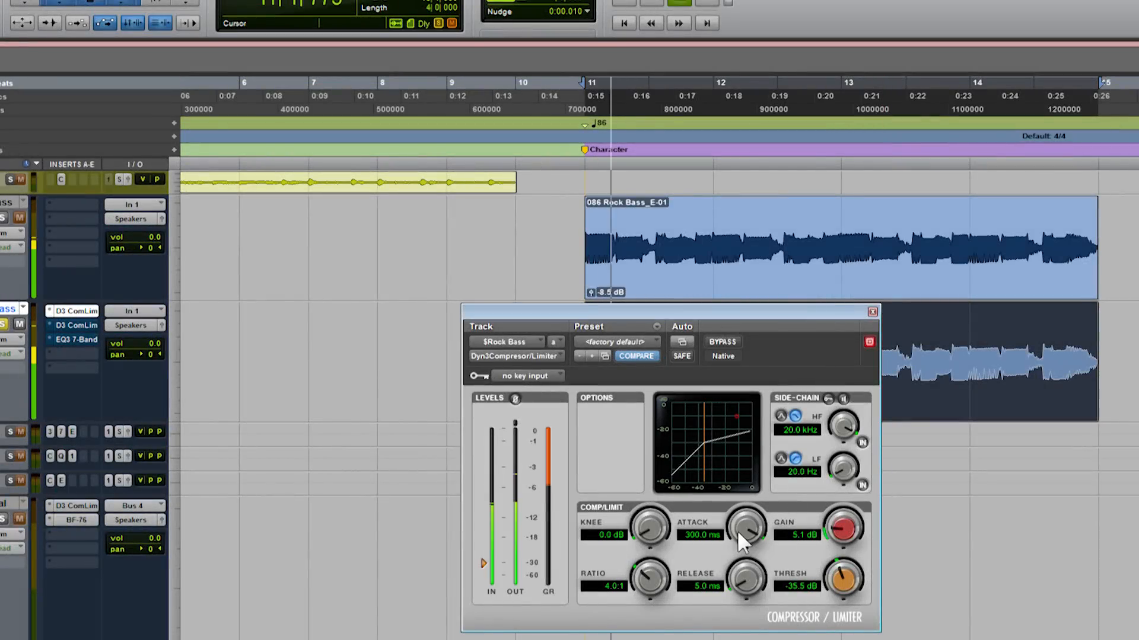
{"action": "left_click_drag", "start_coordinate": [739, 526], "coordinate": [713, 639]}
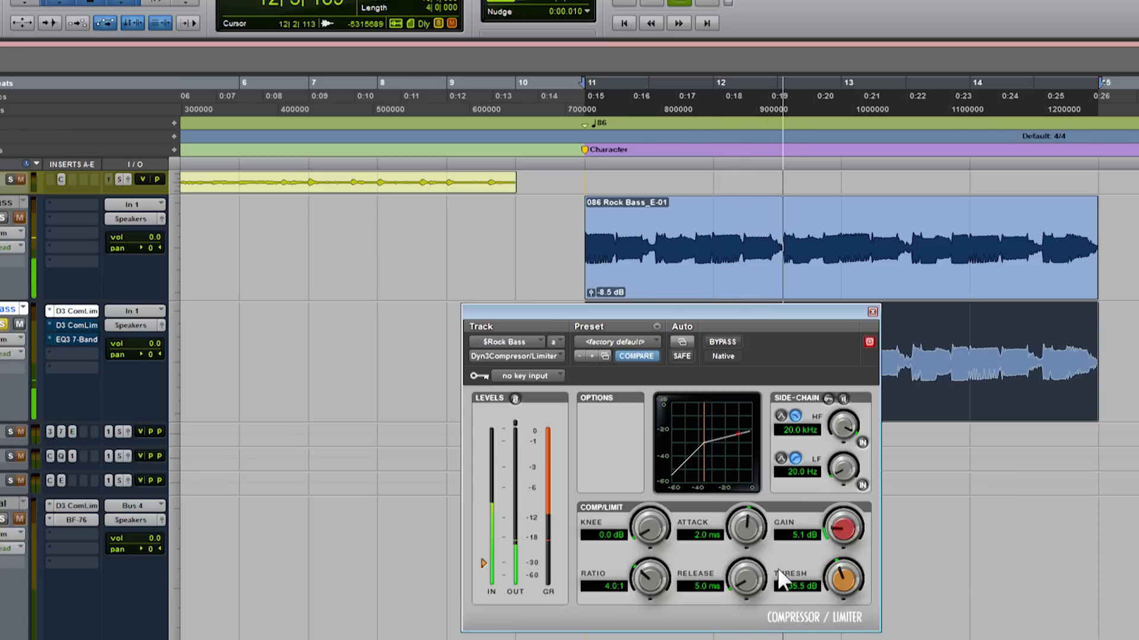
{"action": "left_click", "coordinate": [862, 485]}
{"action": "scroll", "coordinate": [841, 467], "scroll_direction": "up", "scroll_amount": 3}
{"action": "scroll", "coordinate": [842, 467], "scroll_direction": "up", "scroll_amount": 5}
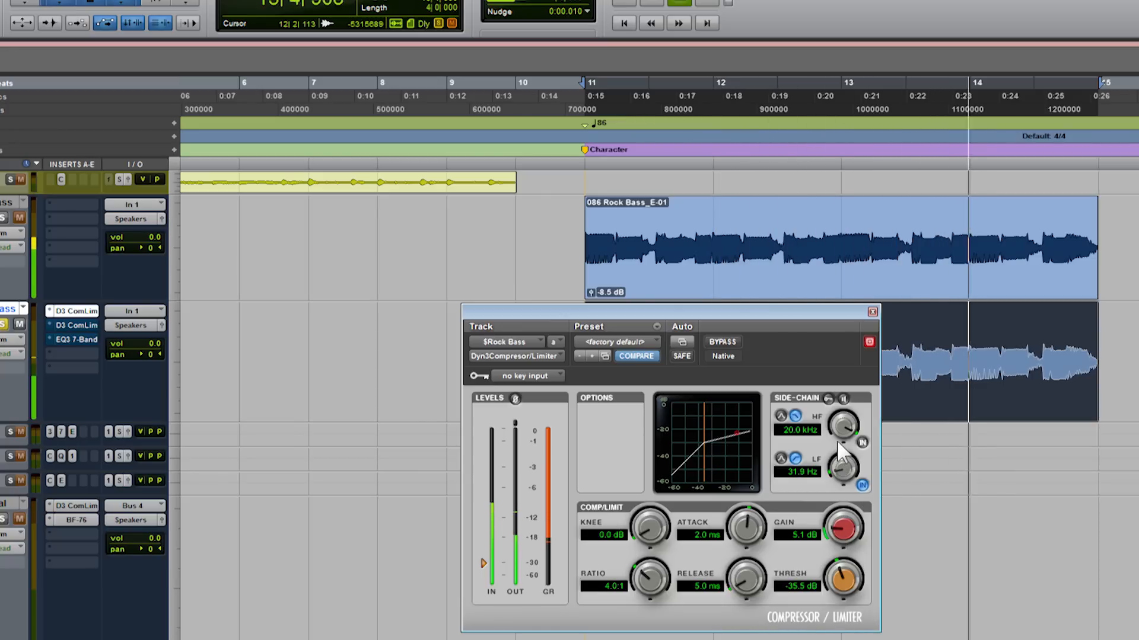
{"action": "left_click_drag", "start_coordinate": [837, 421], "coordinate": [834, 380]}
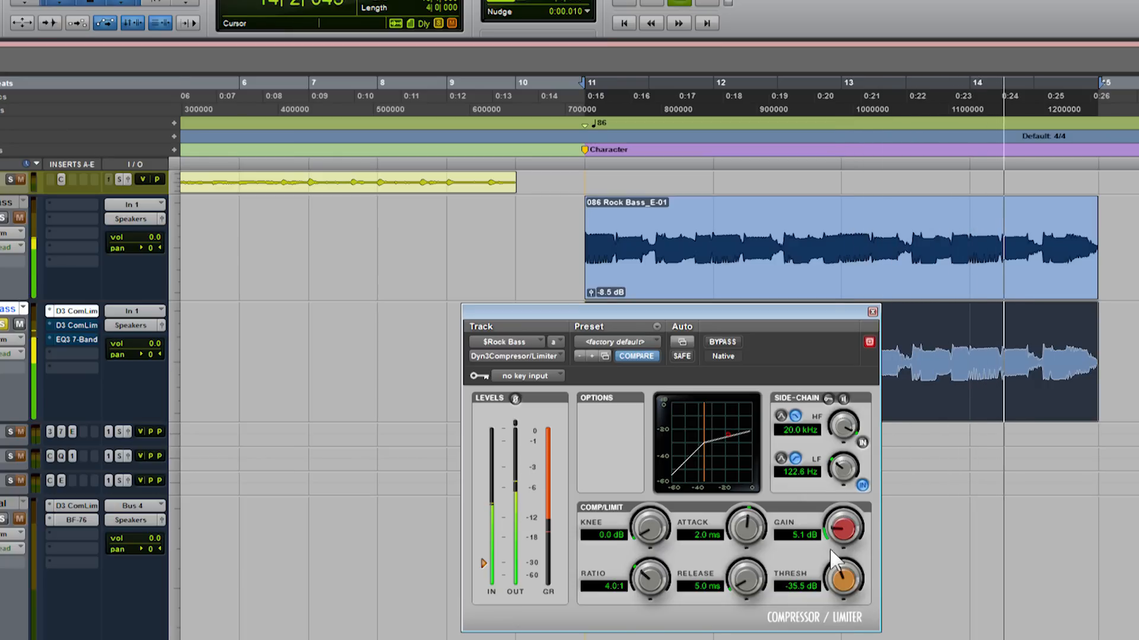
Step: Shorten the bass compressor's attack to 10.0 us and reduce its gain to 4.4 dB
{"action": "left_click_drag", "start_coordinate": [742, 516], "coordinate": [676, 639]}
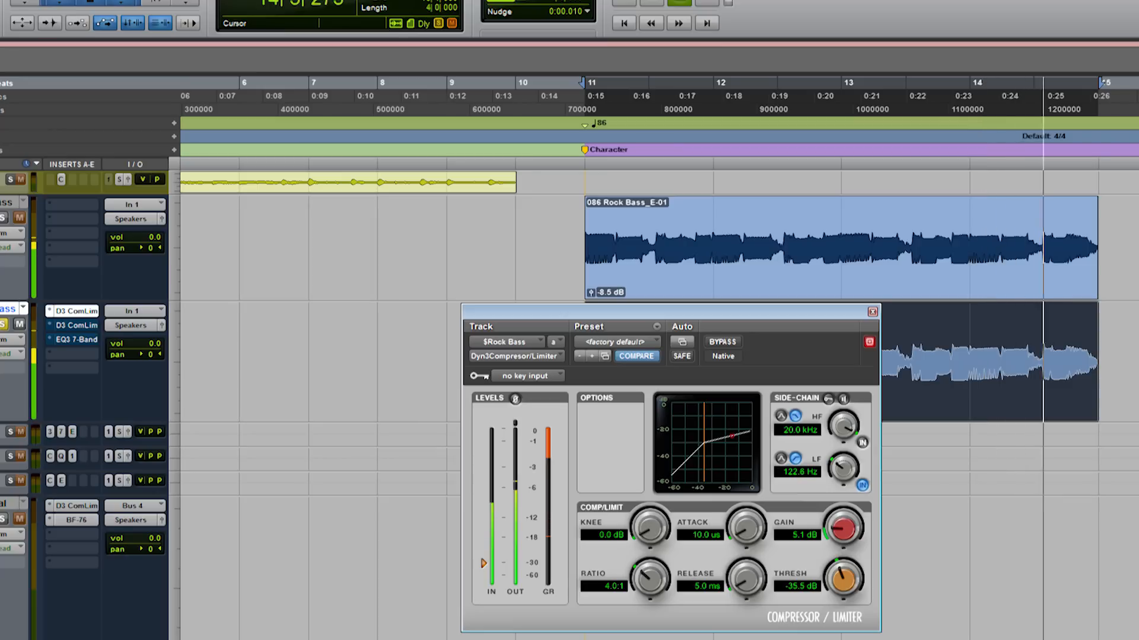
{"action": "left_click_drag", "start_coordinate": [844, 536], "coordinate": [841, 539]}
{"action": "left_click_drag", "start_coordinate": [739, 525], "coordinate": [674, 631]}
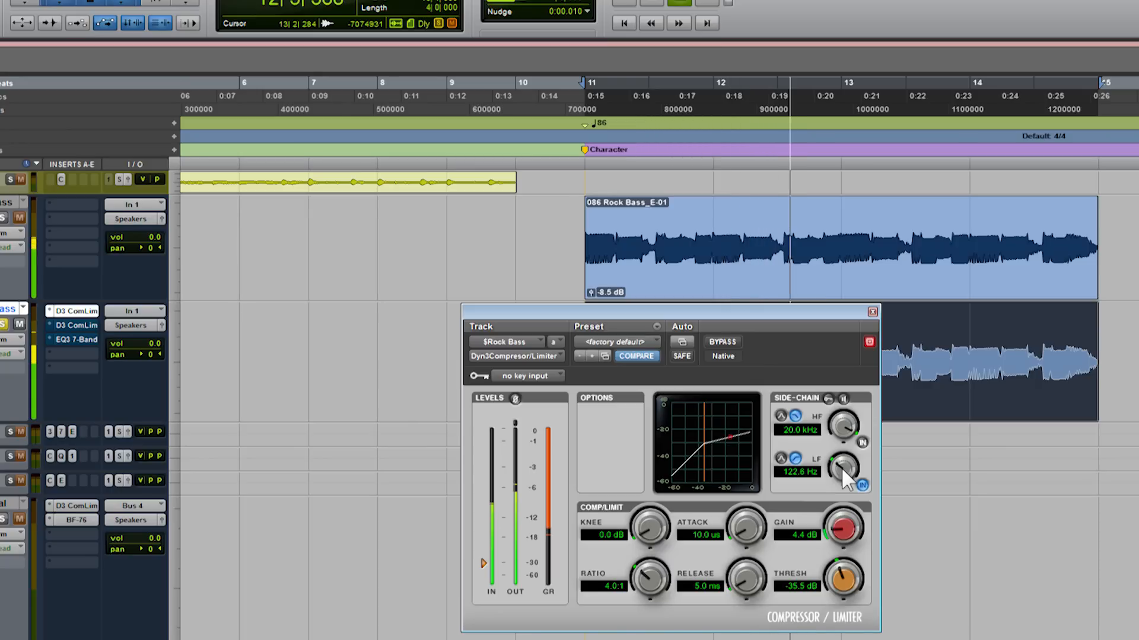
Step: Raise the side-chain LF frequency to 306.2 Hz and set the attack to 87.1 us, stopping playback
{"action": "left_click_drag", "start_coordinate": [842, 469], "coordinate": [822, 487]}
{"action": "left_click_drag", "start_coordinate": [753, 526], "coordinate": [720, 639]}
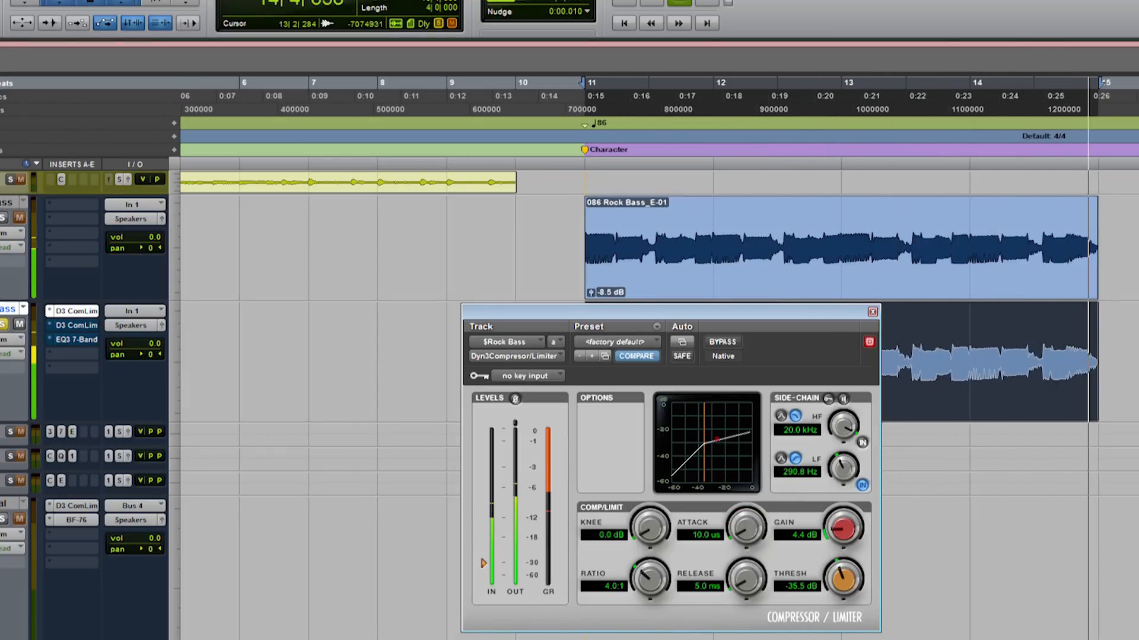
{"action": "left_click_drag", "start_coordinate": [852, 465], "coordinate": [853, 461]}
{"action": "key", "text": "space"}
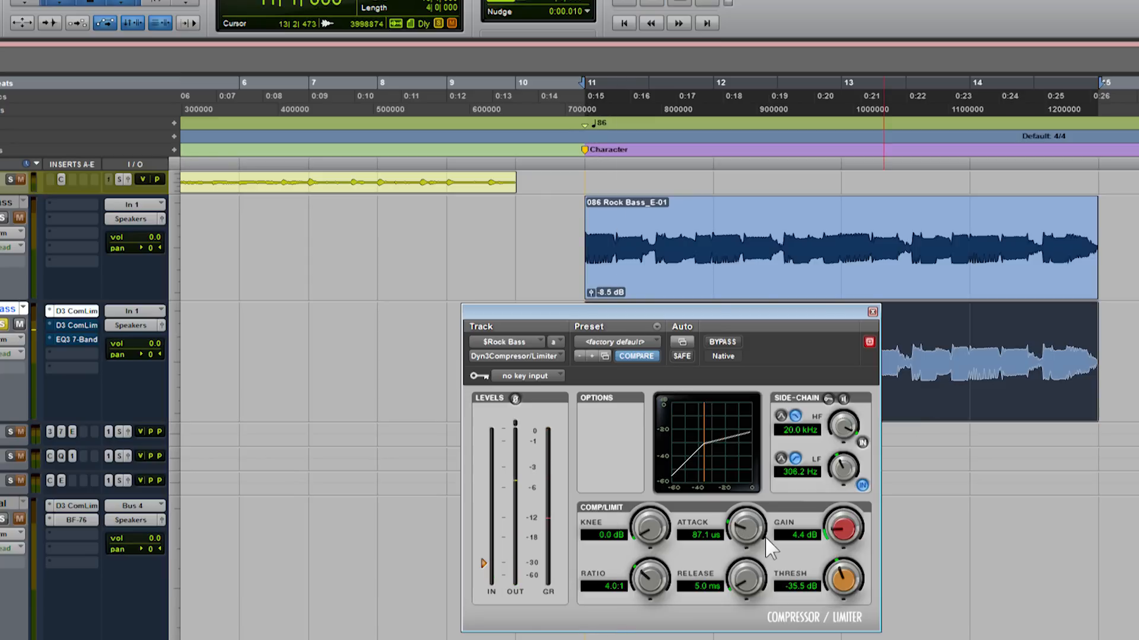